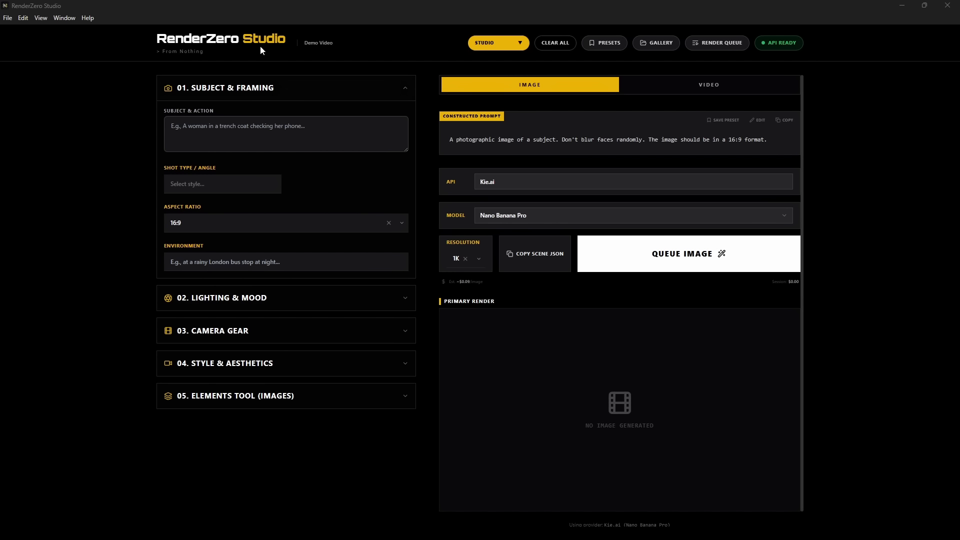
Step: Set the gallery location to the Video Tutorial folder inside RenderZero Studio's Generations folder
click(11, 18)
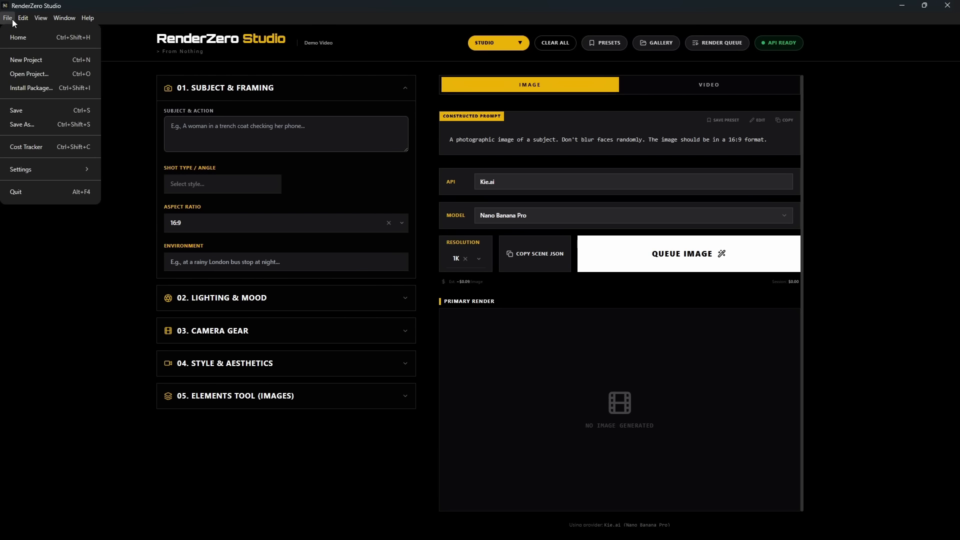
mouse_move(50, 170)
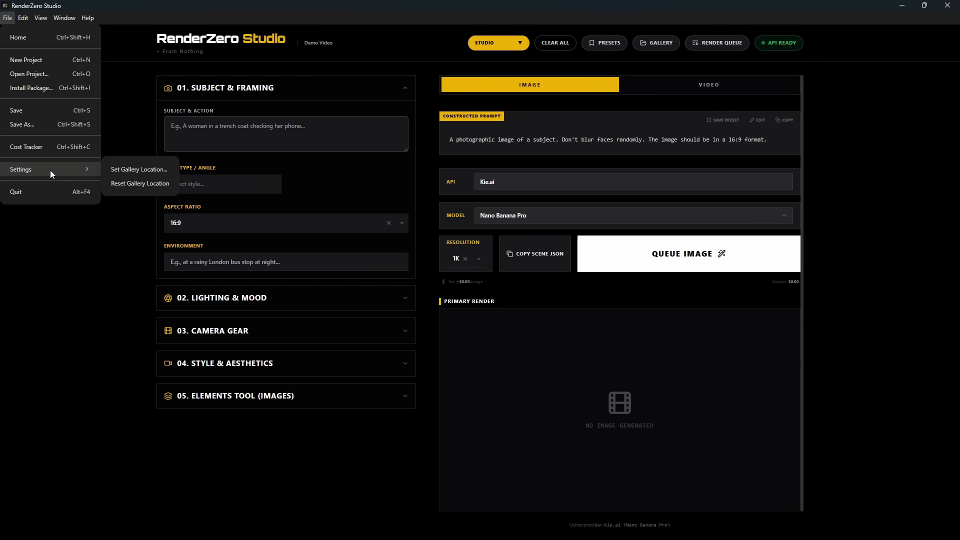
click(152, 167)
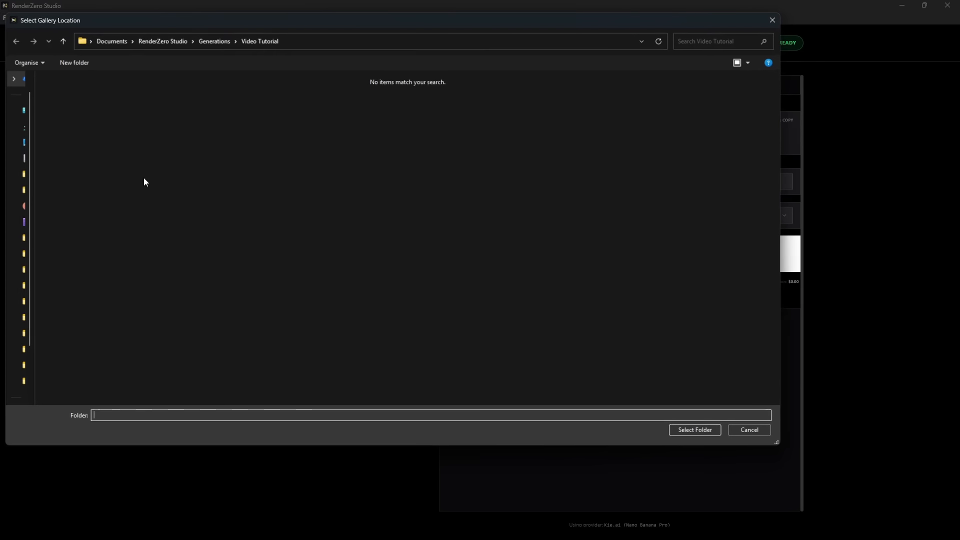
click(700, 427)
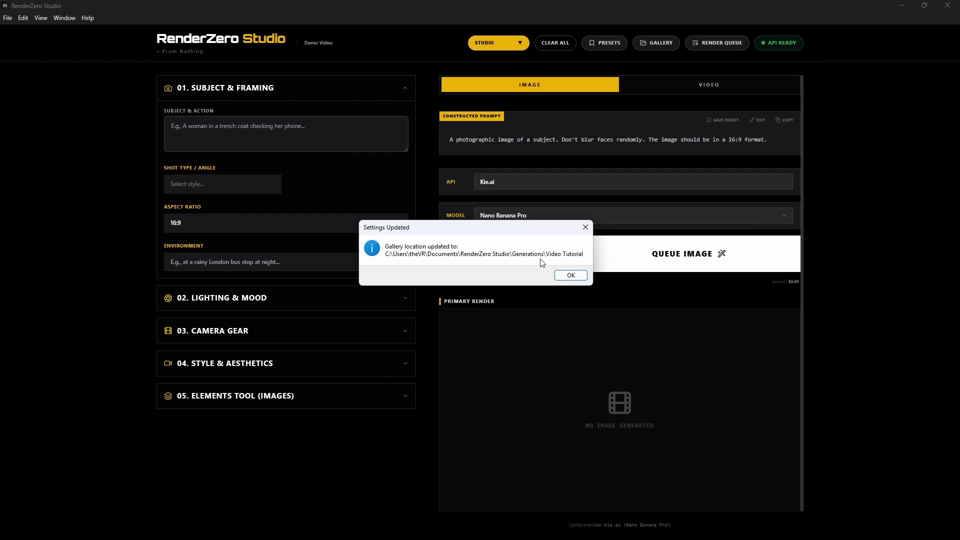
click(571, 275)
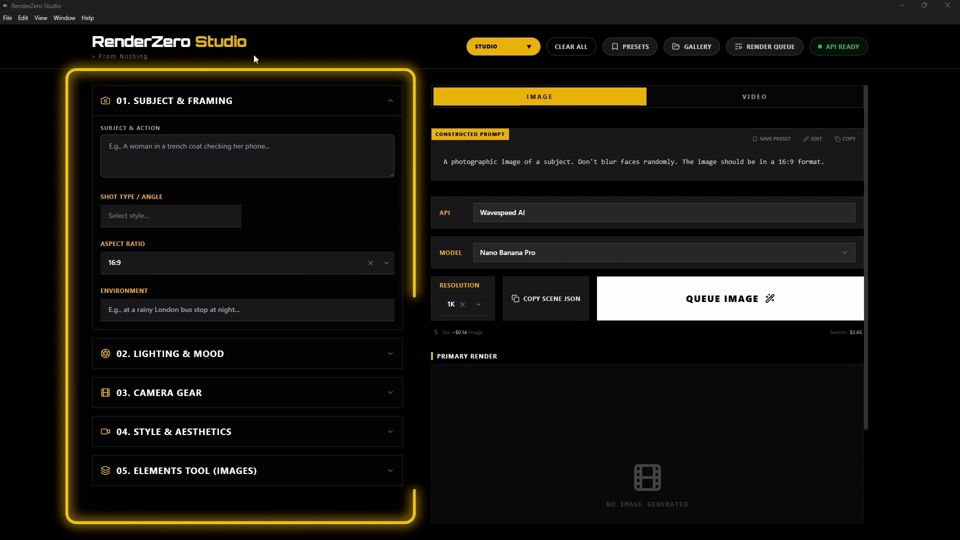
Step: Look over the image and video modes and the Subject & Framing, Lighting & Mood and Camera Gear settings
click(273, 107)
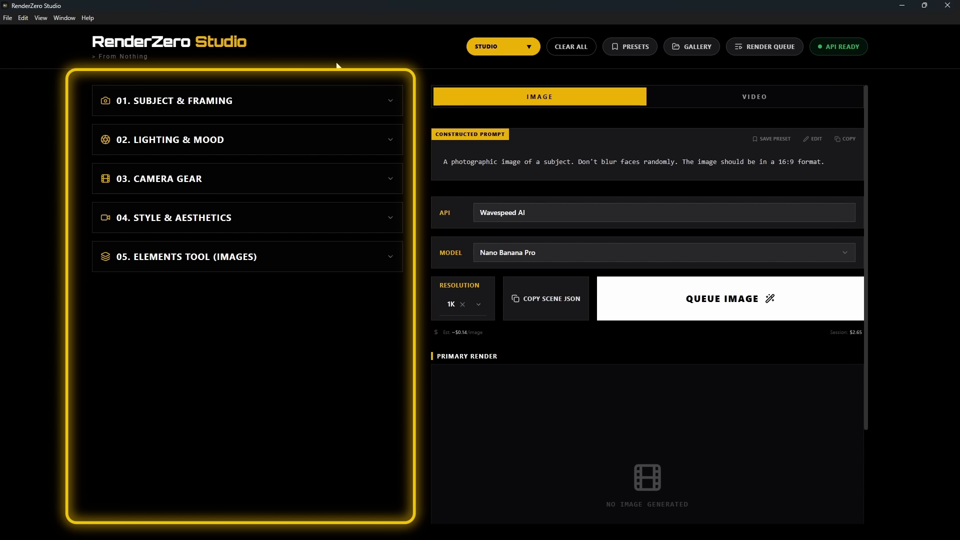
click(251, 111)
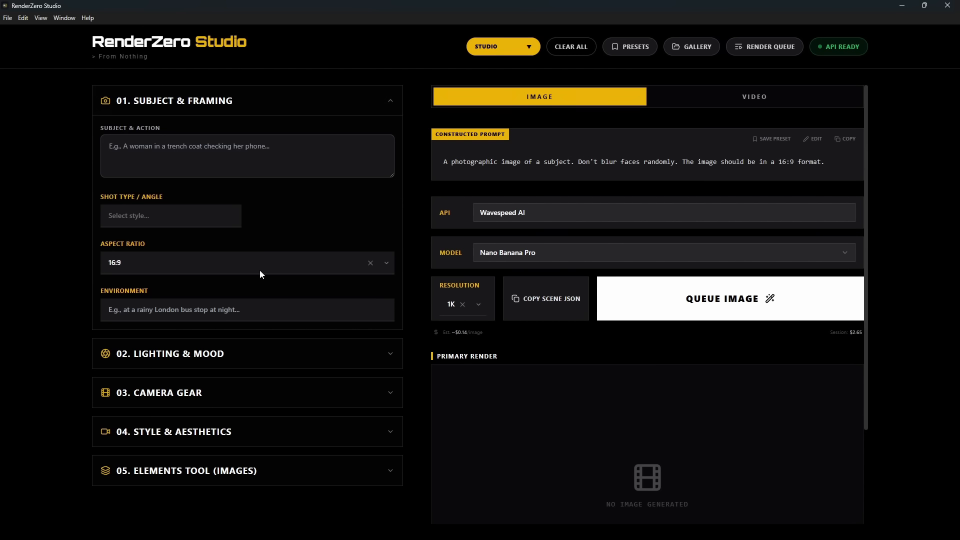
click(282, 114)
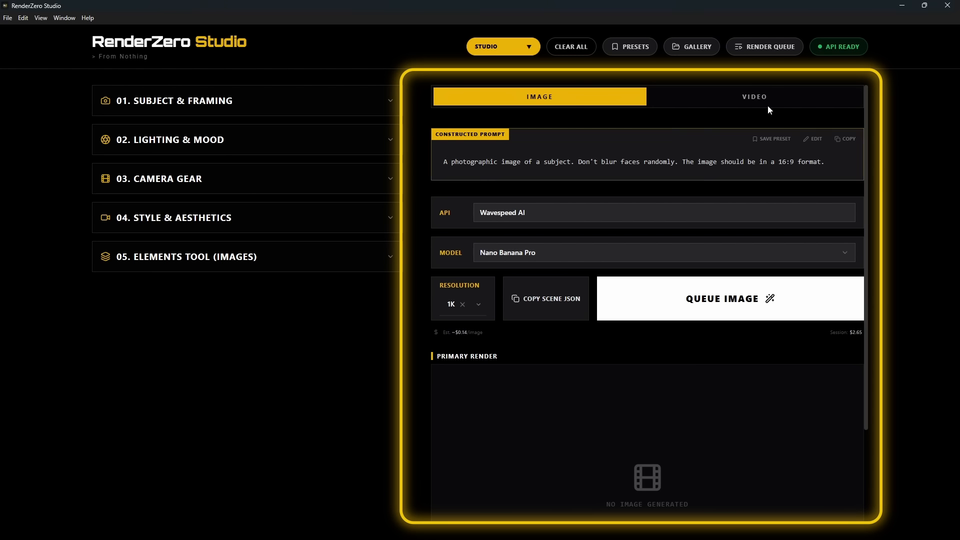
click(703, 100)
click(542, 102)
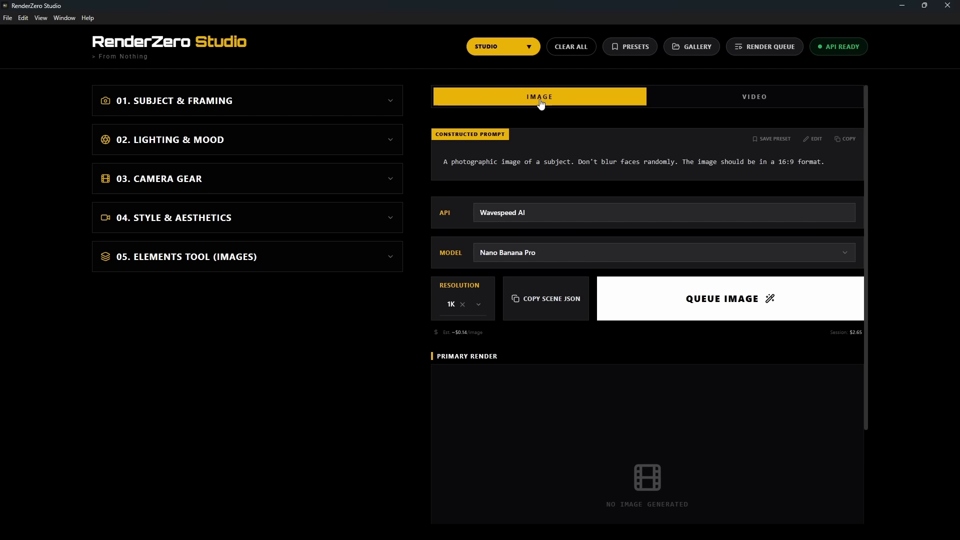
click(270, 102)
click(226, 100)
click(177, 140)
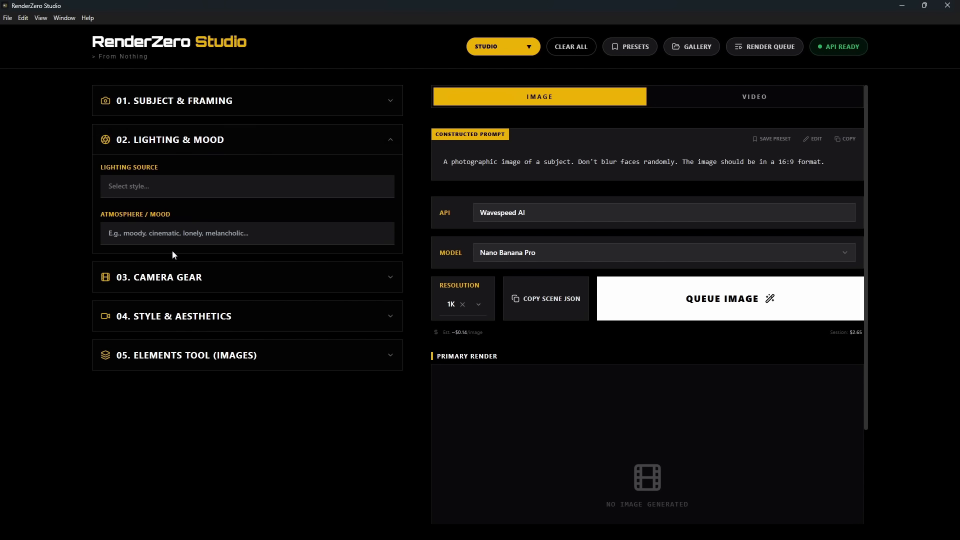
click(188, 143)
click(173, 181)
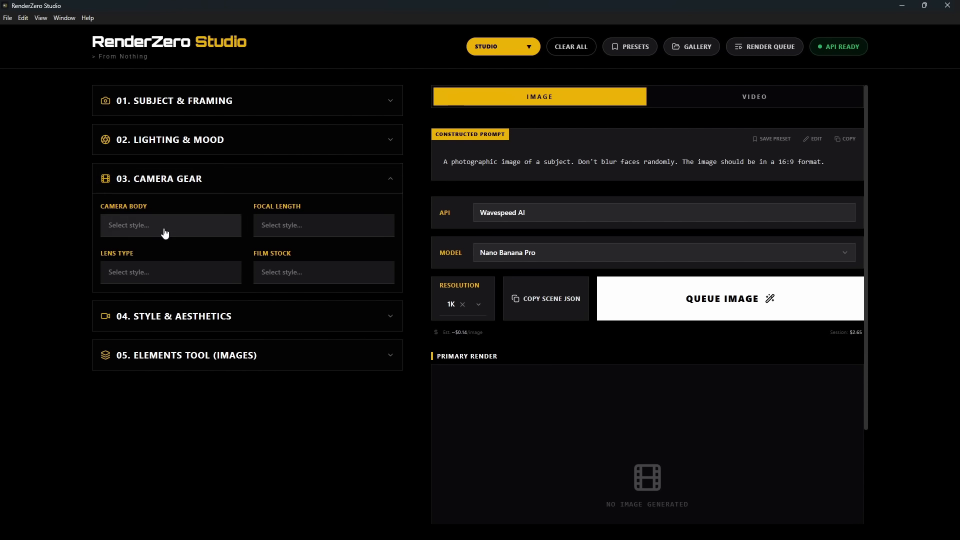
click(175, 180)
Step: Switch to video generation and show the available video API providers
click(678, 142)
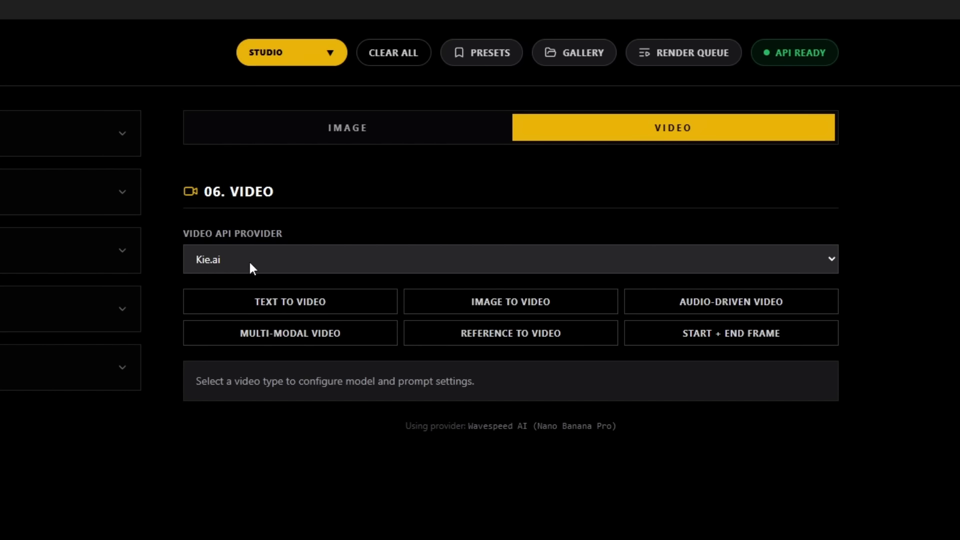
click(289, 260)
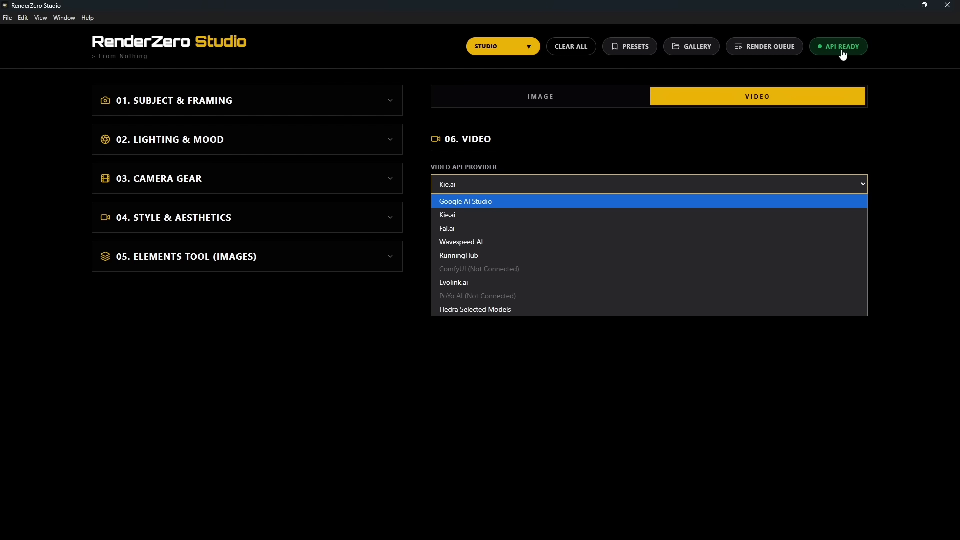
Step: Review the API settings, including the provider choices, Wavespeed pricing and the API key section
click(843, 50)
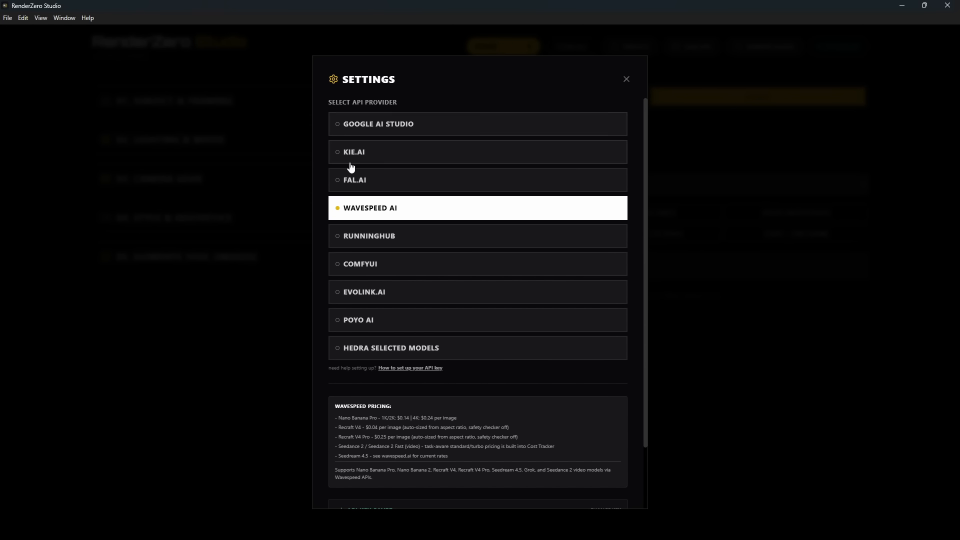
scroll(590, 395, down, 2)
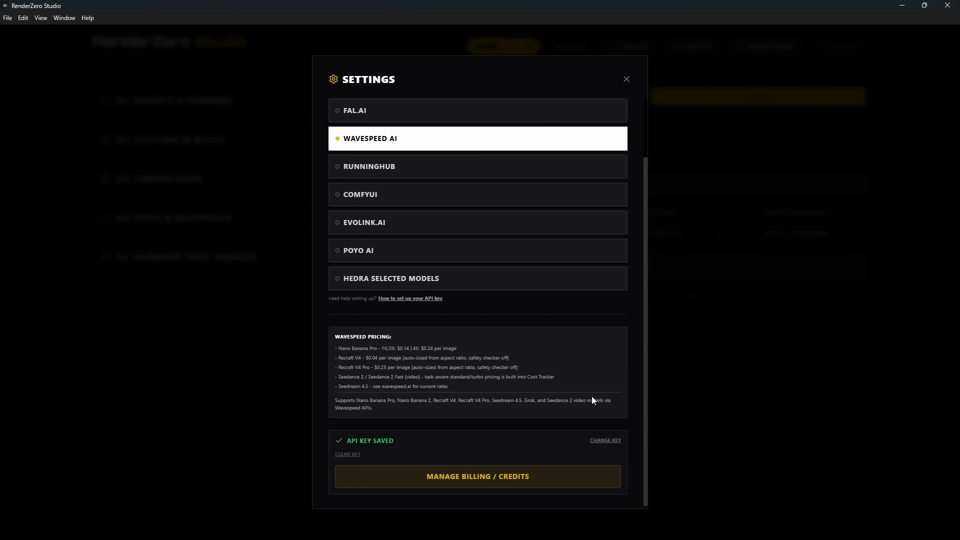
scroll(605, 382, up, 2)
click(628, 80)
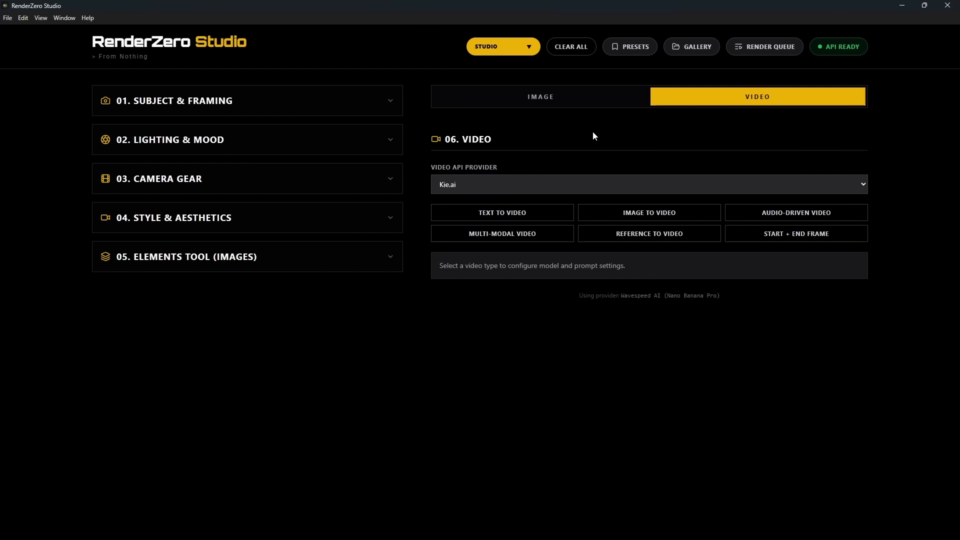
Step: Choose Kie.ai as the video API provider and Start + End Frame as the video type
click(503, 190)
click(489, 215)
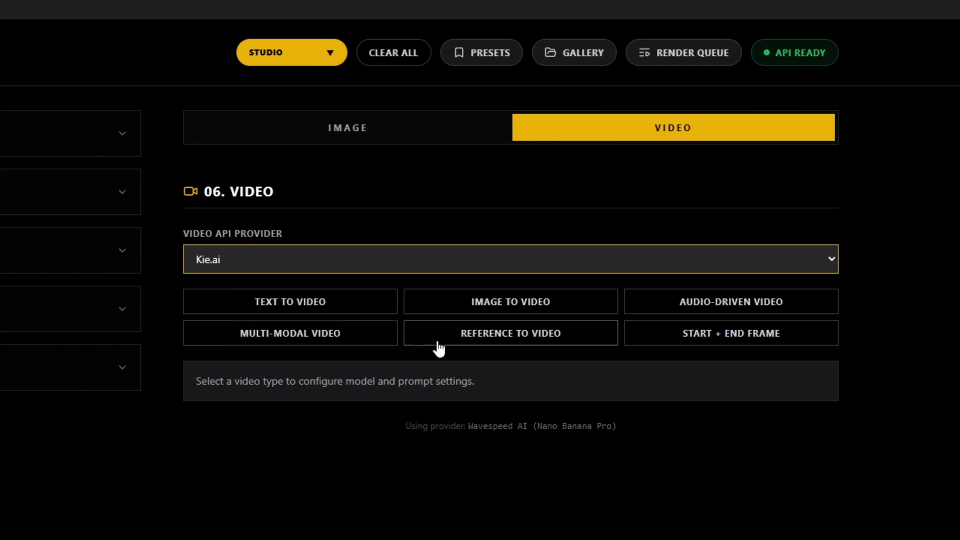
click(662, 342)
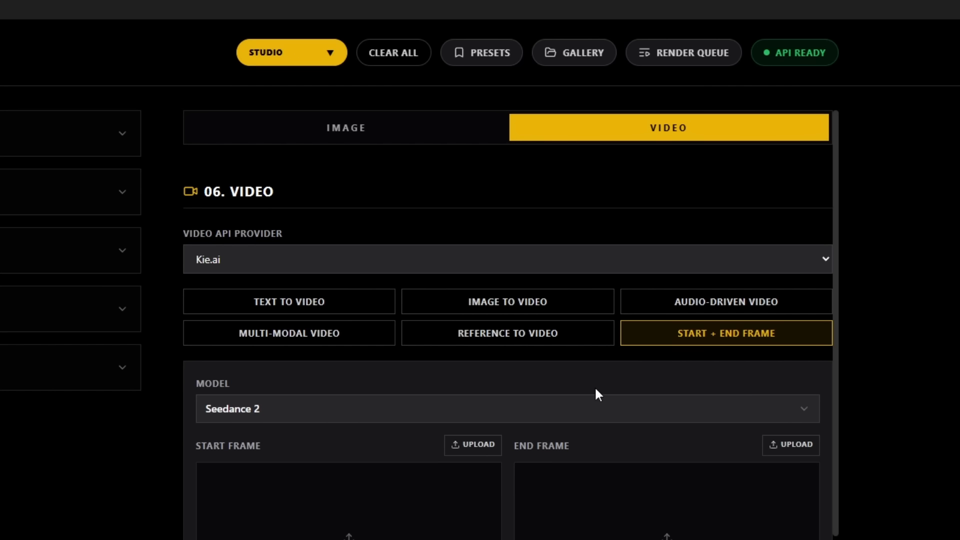
Step: Examine the settings offered for Text to Video, Image to Video and Audio-Driven Video
click(308, 315)
scroll(598, 371, down, 1)
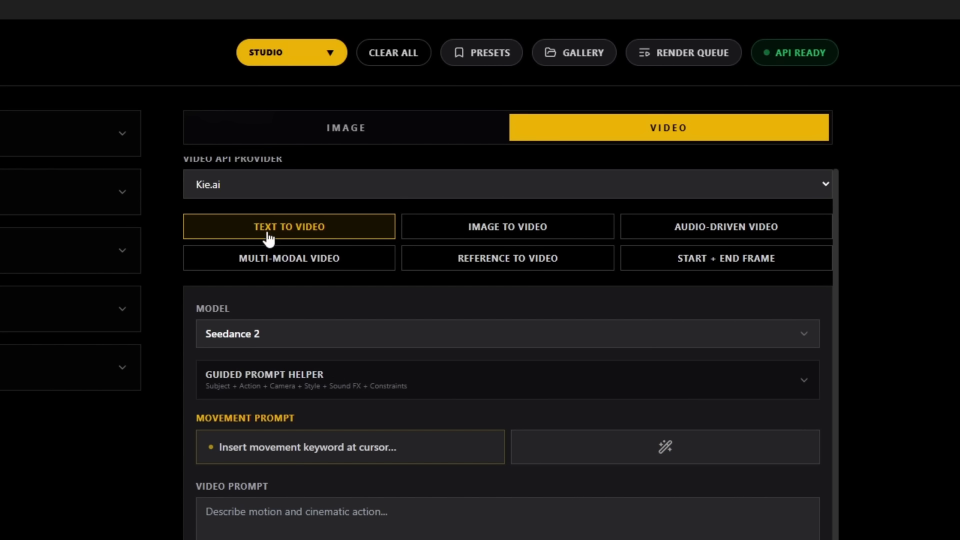
click(533, 235)
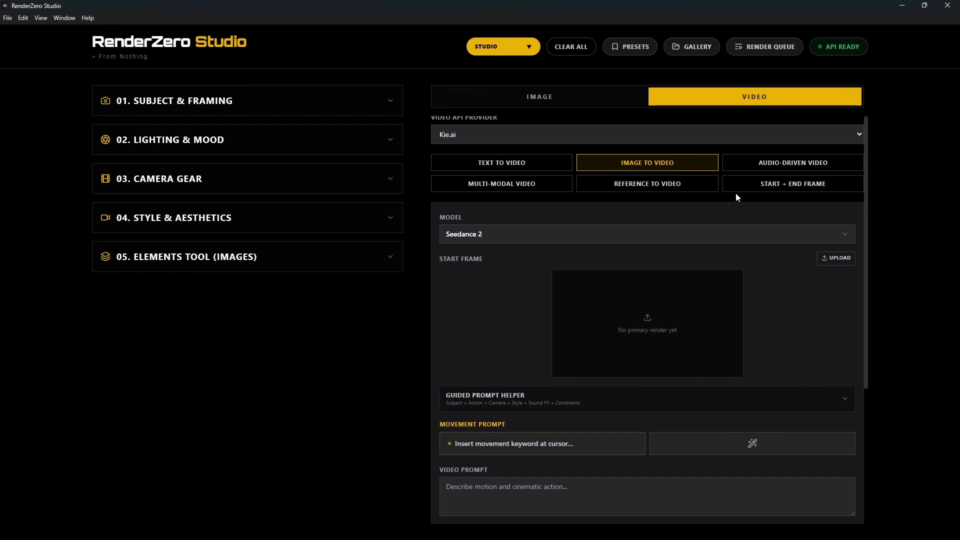
click(783, 164)
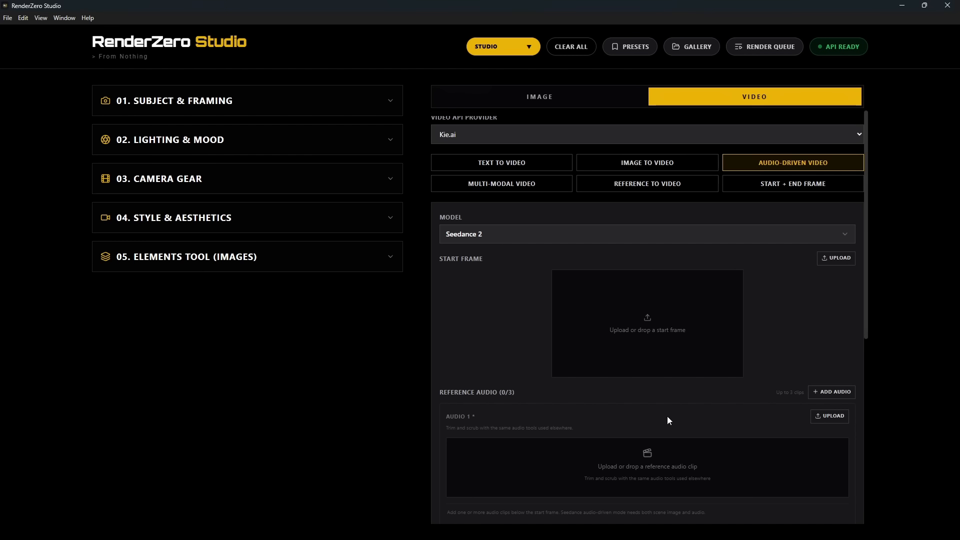
scroll(621, 332, down, 1)
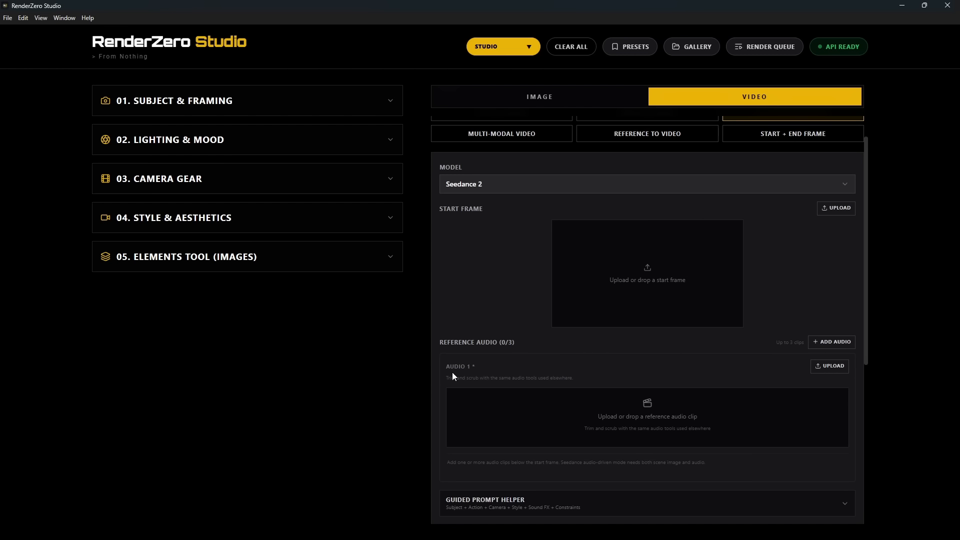
scroll(800, 315, up, 1)
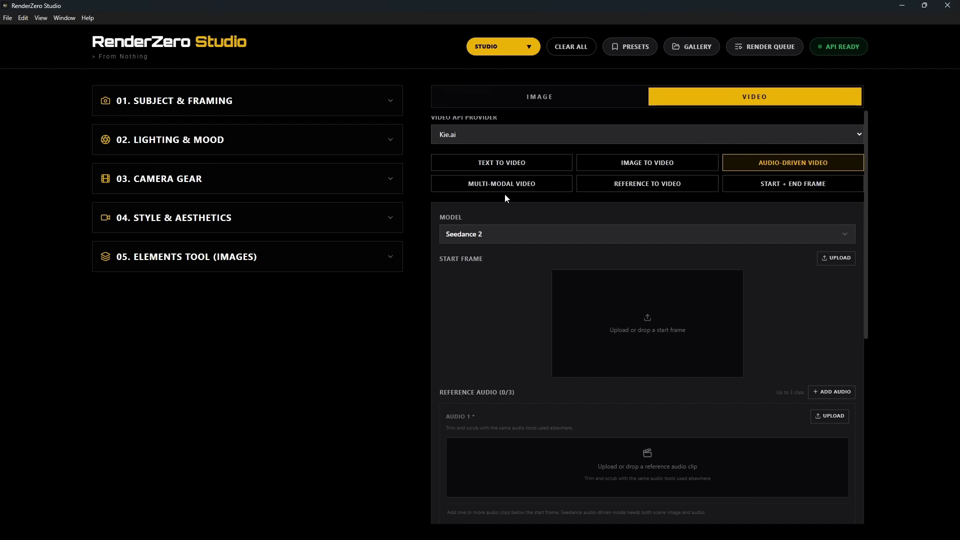
Step: Examine the reference inputs of Multi-Modal Video and Reference to Video, ending on Start + End Frame
click(504, 185)
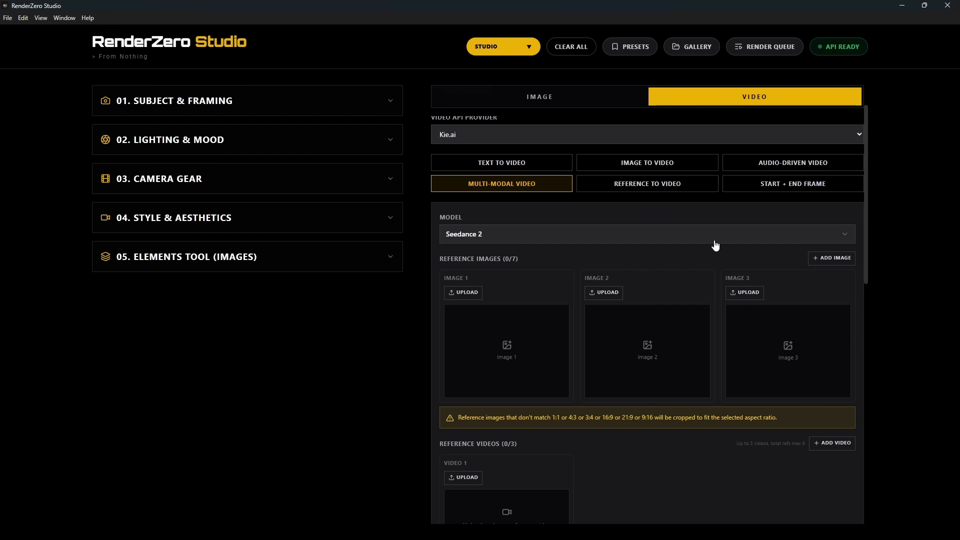
scroll(802, 459, down, 8)
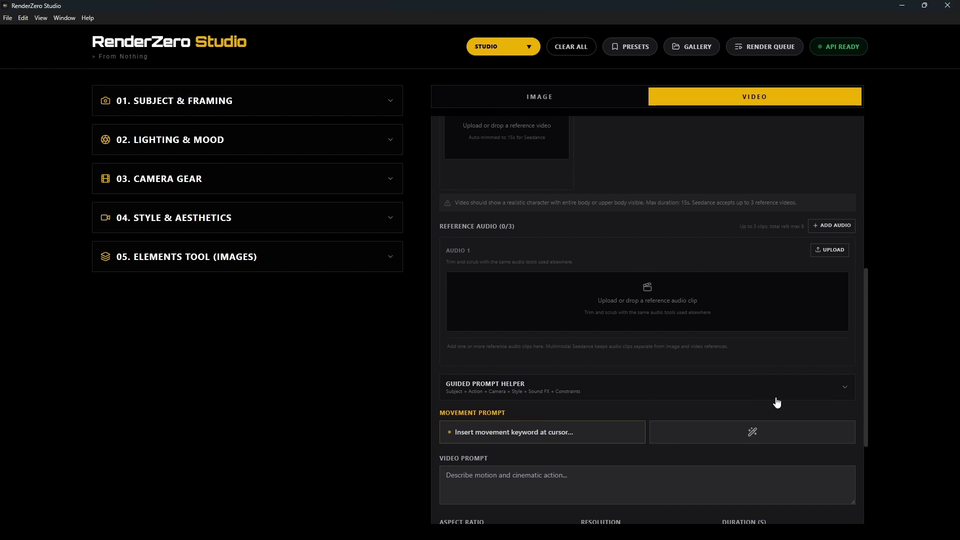
scroll(685, 370, up, 8)
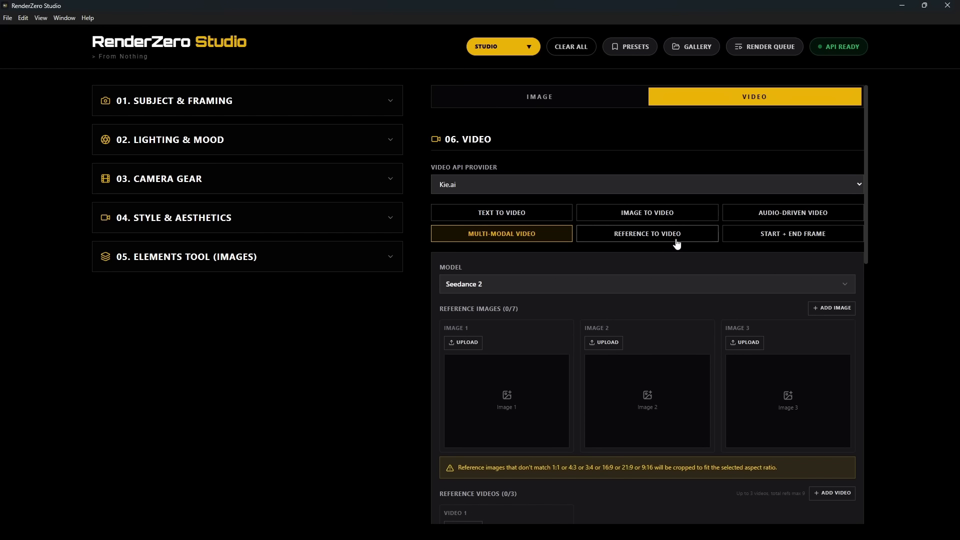
click(675, 234)
scroll(629, 306, down, 2)
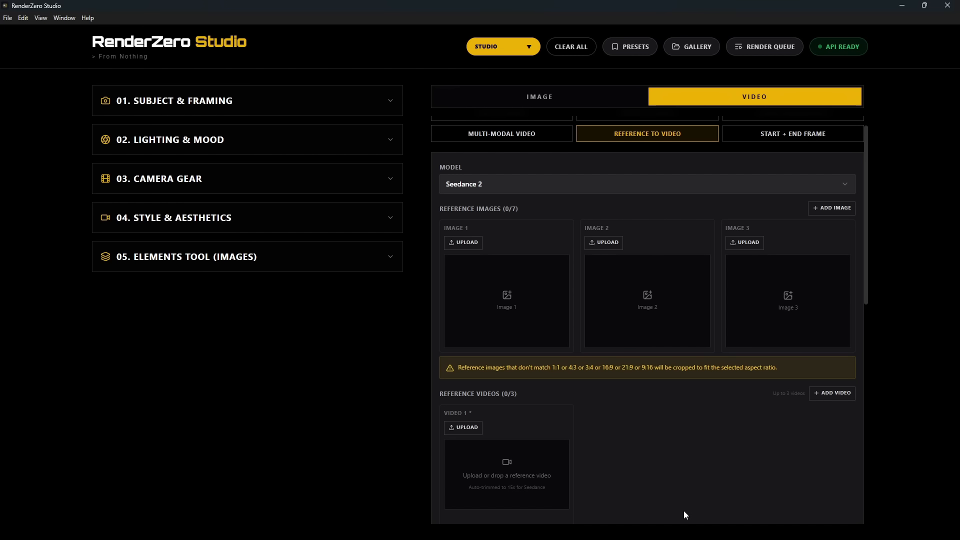
click(797, 139)
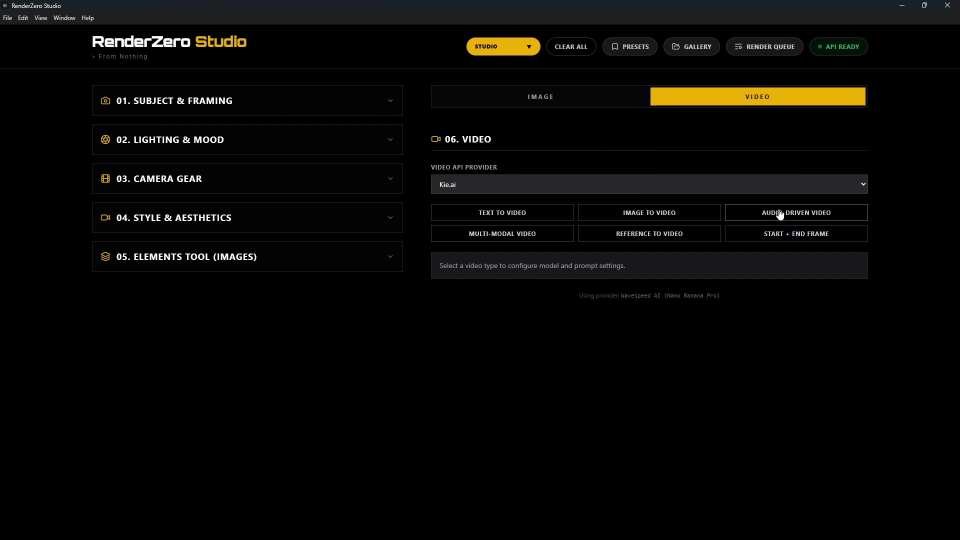
Step: Compare the Image to Video, Start + End Frame, Reference to Video and Audio-Driven Video types
click(625, 216)
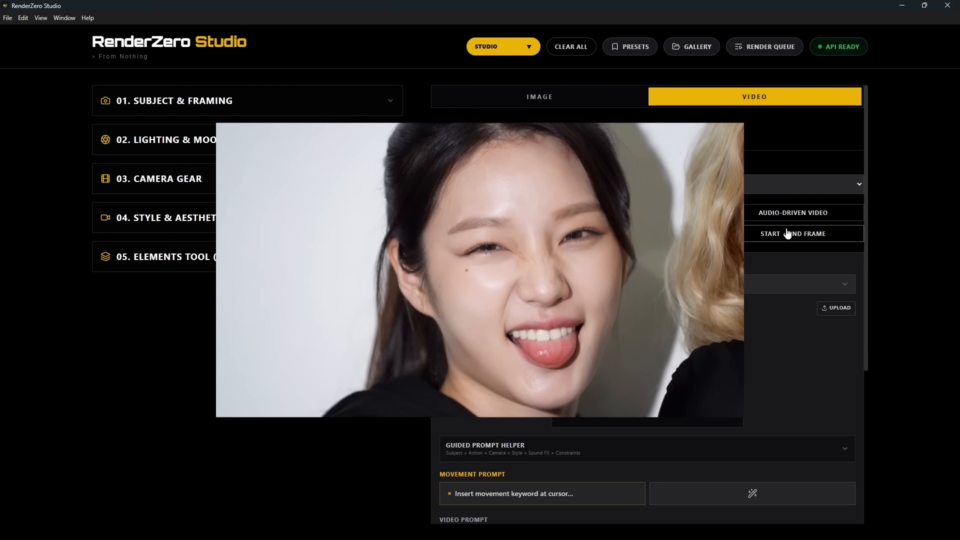
click(788, 234)
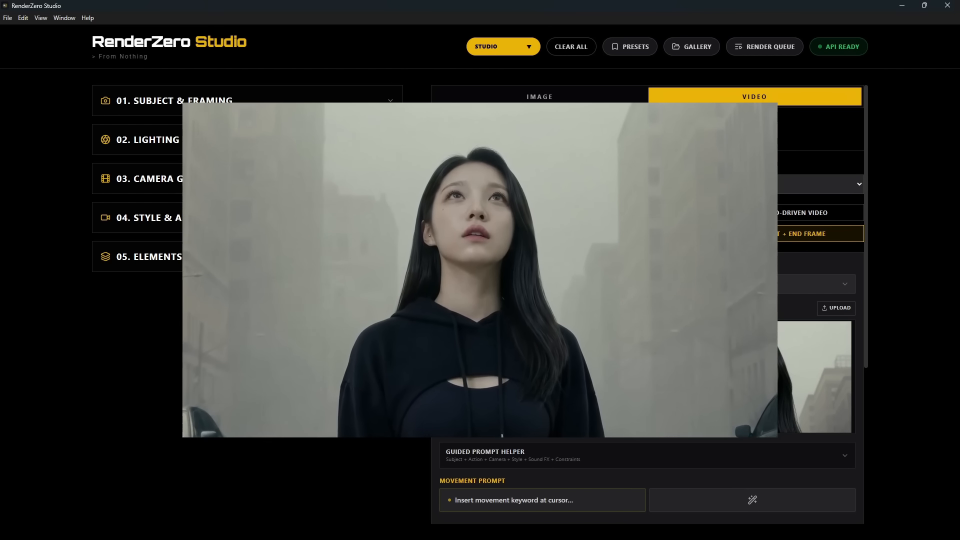
click(676, 233)
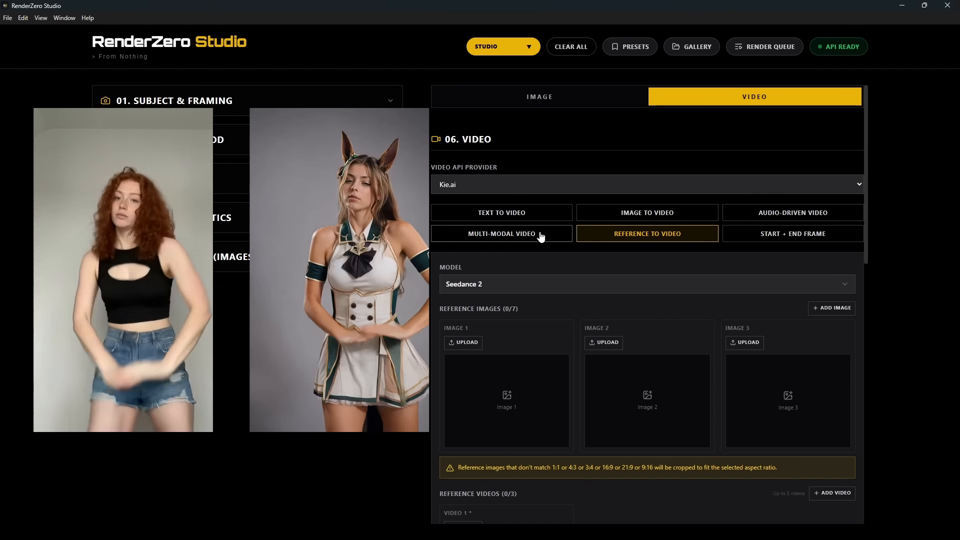
click(785, 214)
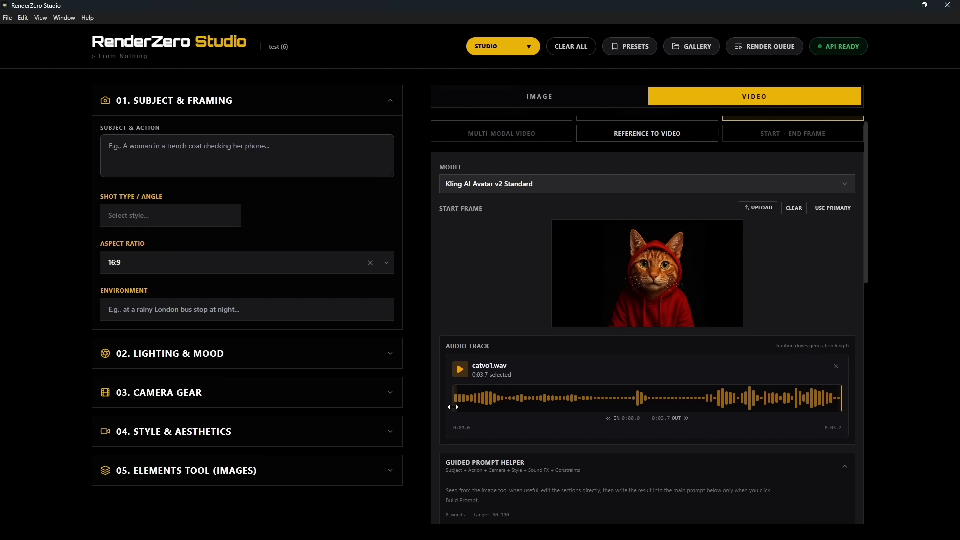
Step: Trim the beginning of the catvo1.wav audio track for the audio-driven cat video
drag(453, 407, 485, 411)
drag(553, 410, 507, 408)
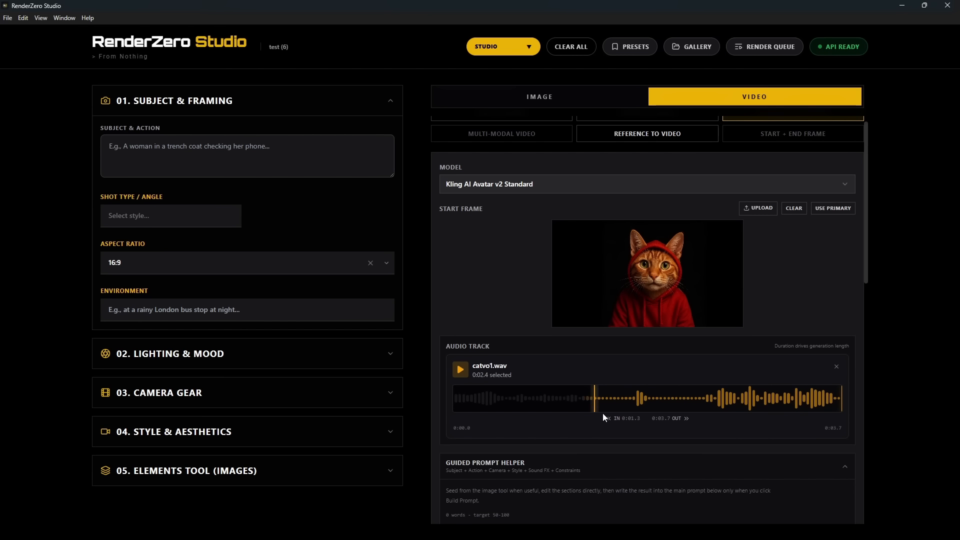
drag(594, 408, 644, 407)
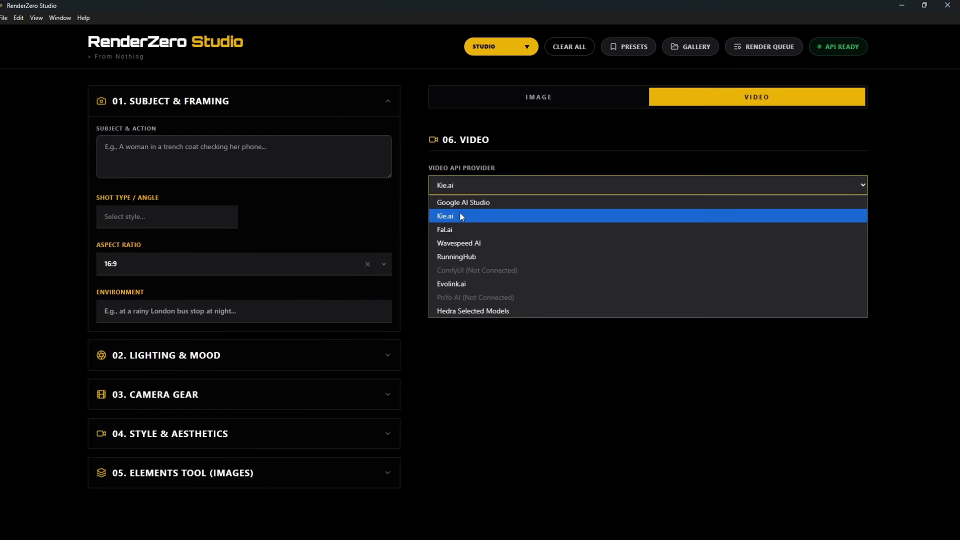
Step: Set the video API provider to Kie.ai
click(459, 213)
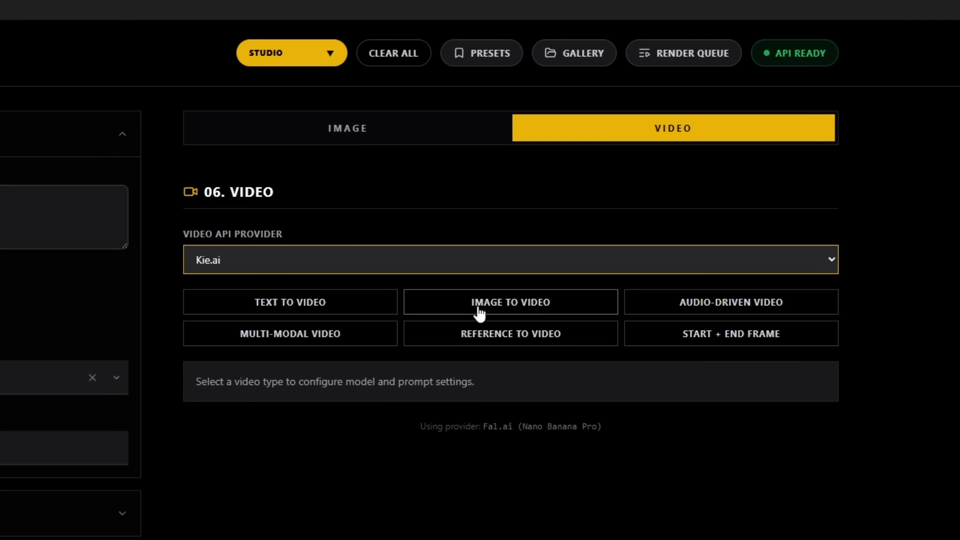
Step: Choose the Image to Video type, look through its available models and select Seedance 1.5 Pro
click(622, 215)
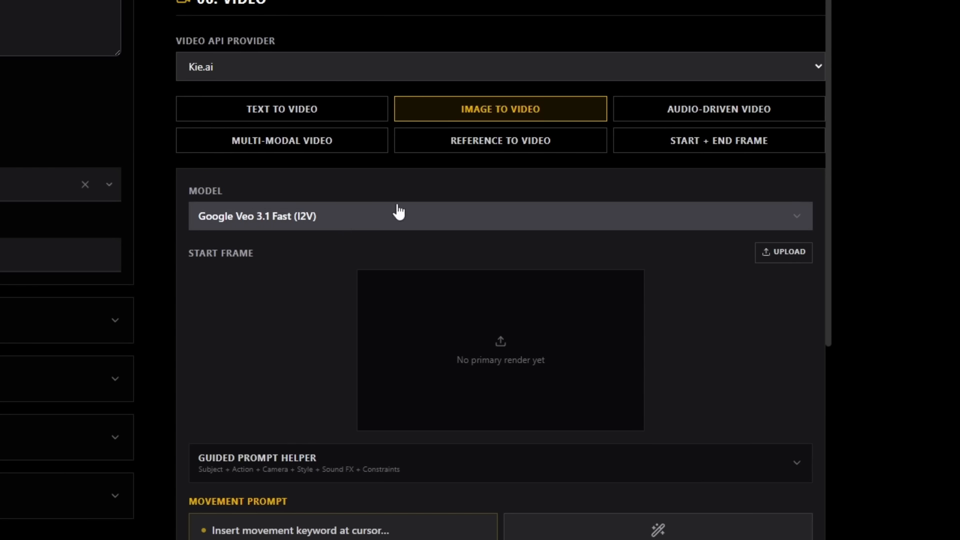
click(347, 216)
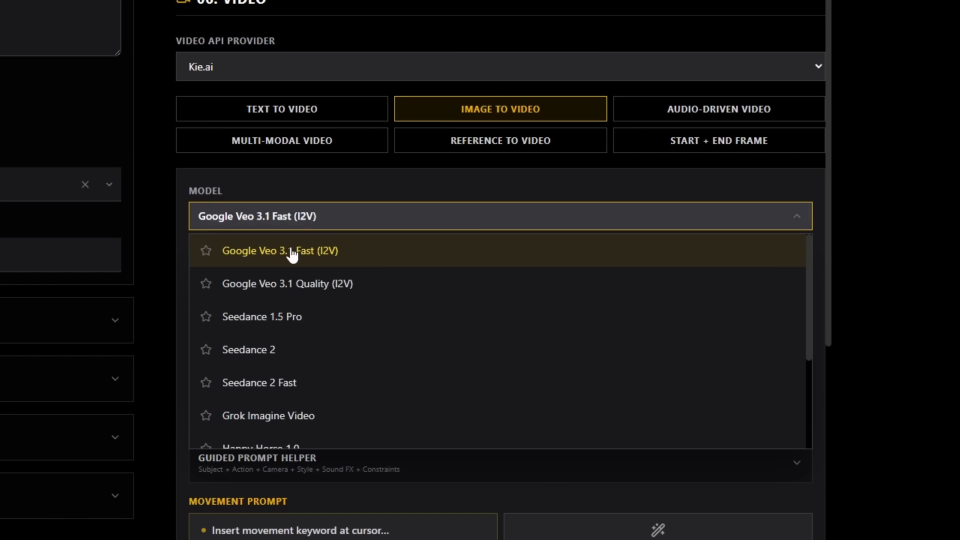
scroll(280, 315, down, 2)
scroll(287, 321, down, 2)
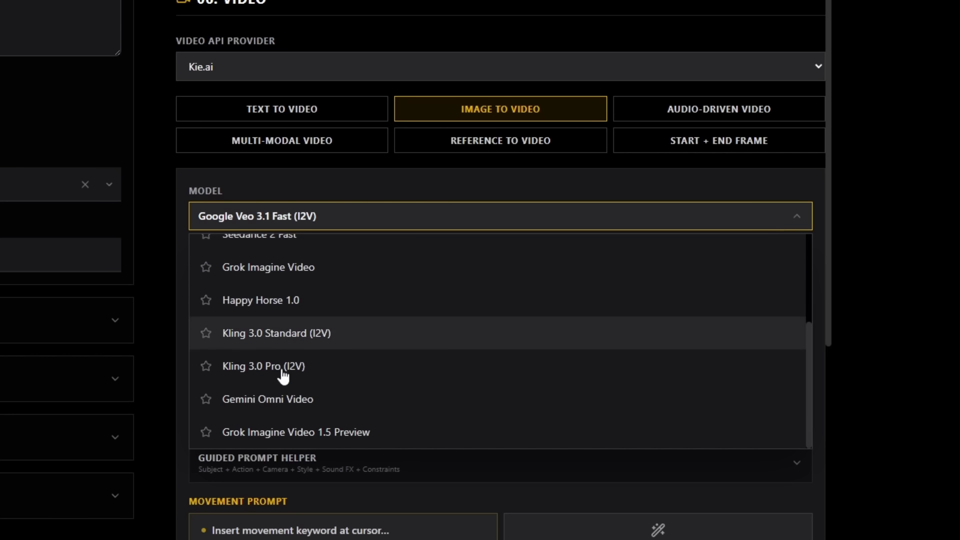
scroll(350, 305, up, 4)
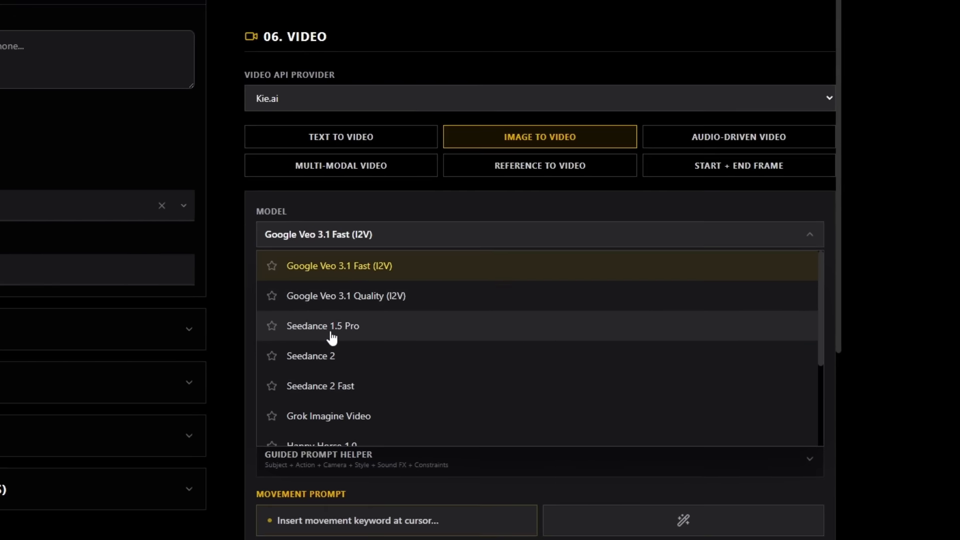
click(330, 327)
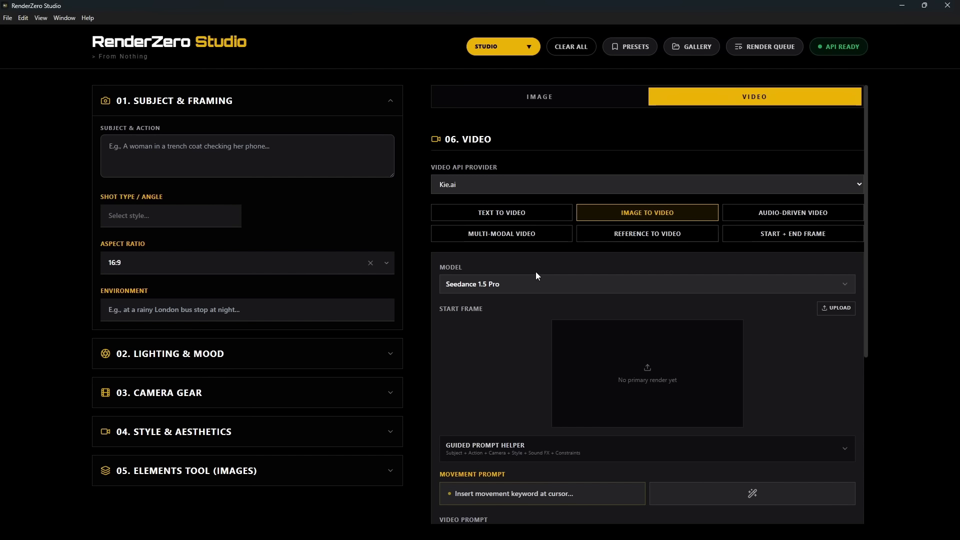
Step: Set the Image to Video model to Seedance 2 and look over its generation settings
click(388, 235)
click(508, 372)
scroll(543, 343, down, 3)
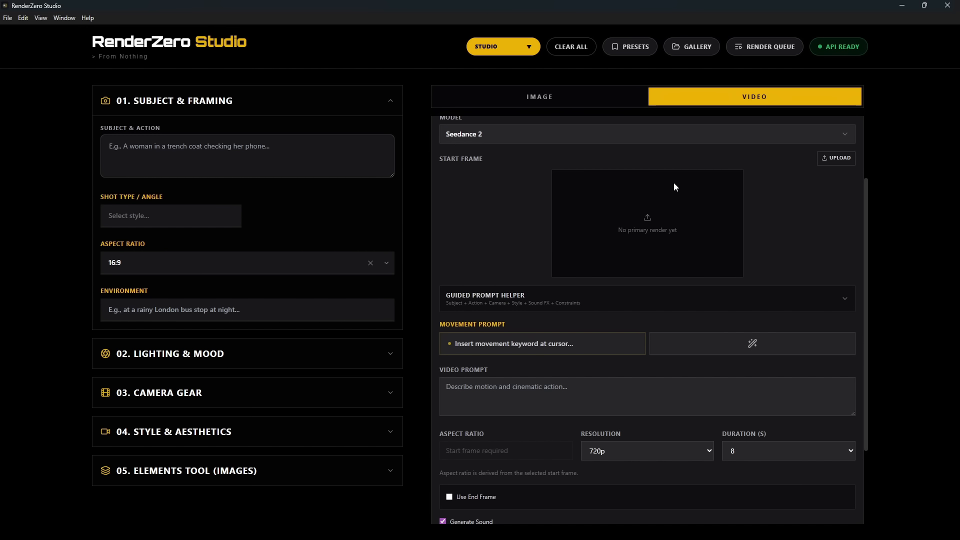
scroll(515, 215, down, 2)
Step: Select Seedance 2 Fast for Multi-Modal Video and Seedance 1.5 Pro for Start + End Frame
scroll(702, 197, up, 3)
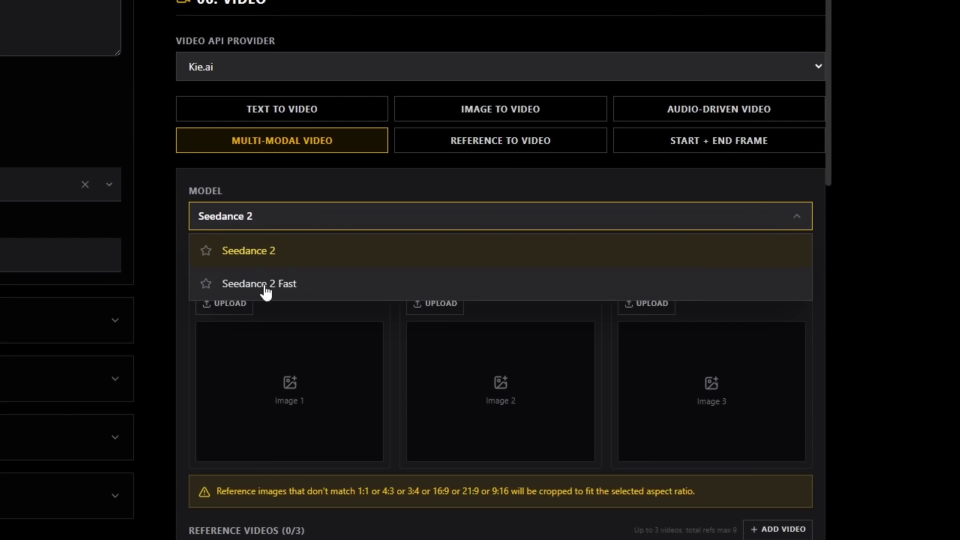
click(266, 287)
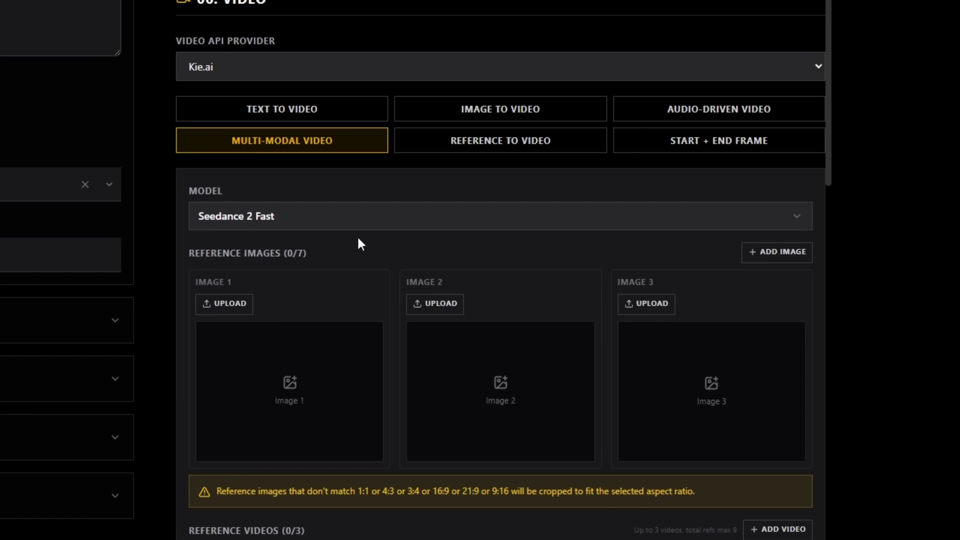
click(773, 149)
click(430, 228)
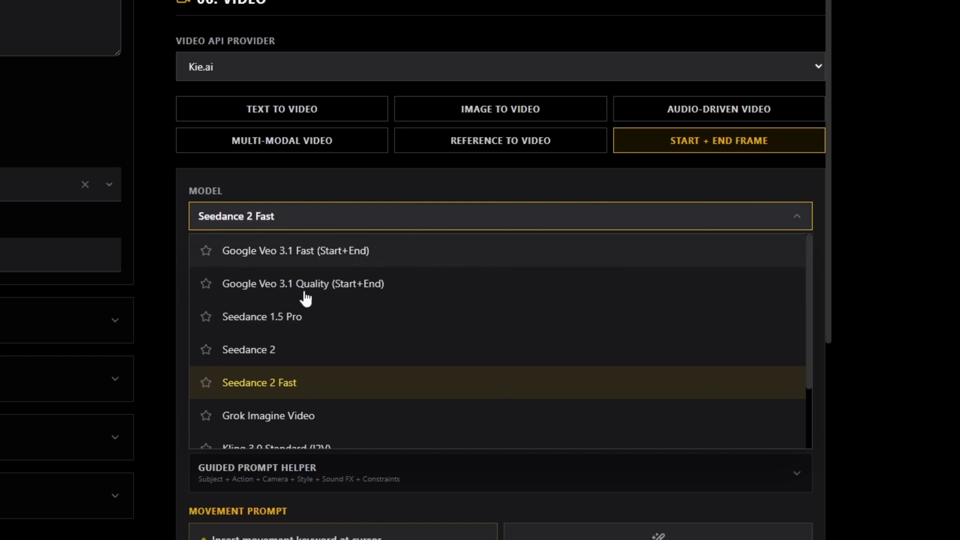
click(292, 320)
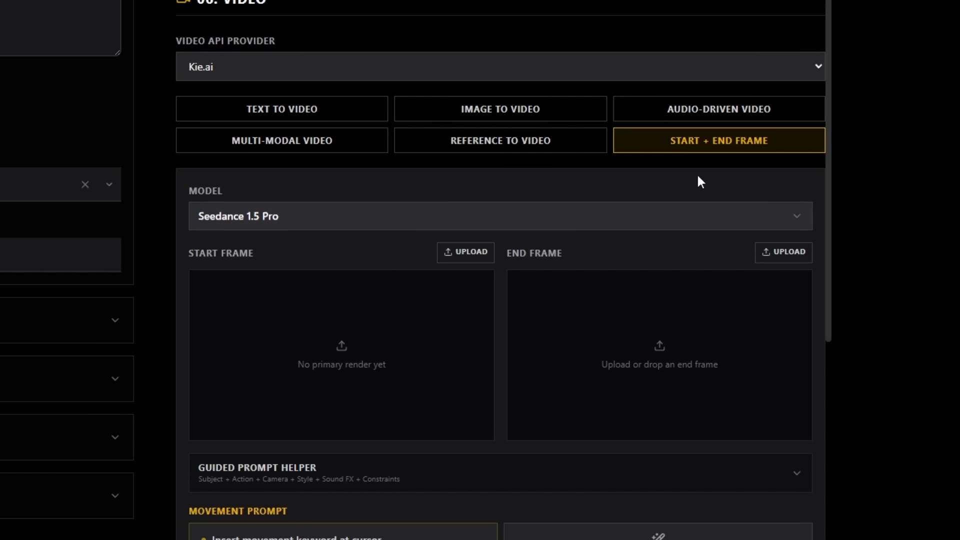
Step: View the Audio-Driven Video options and return to the image generation settings
click(680, 147)
click(731, 124)
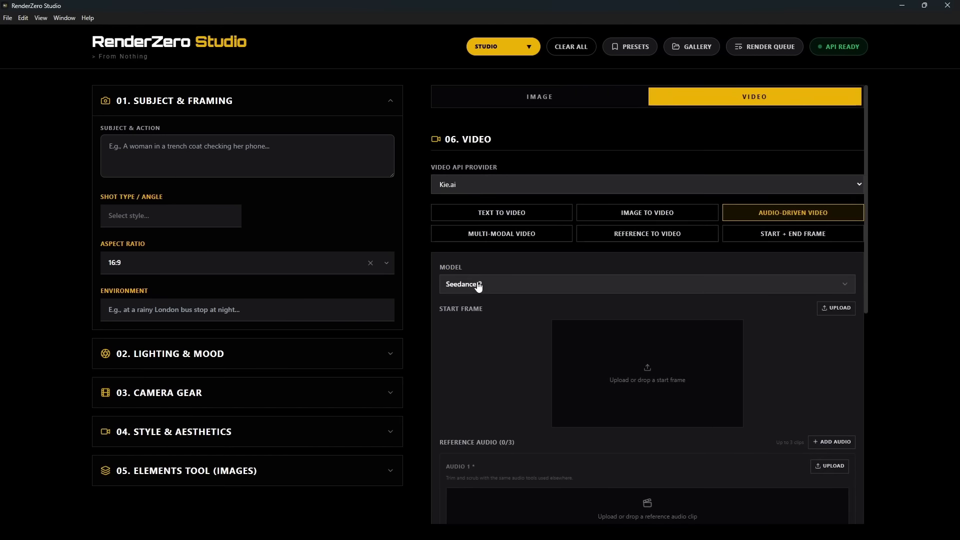
click(523, 97)
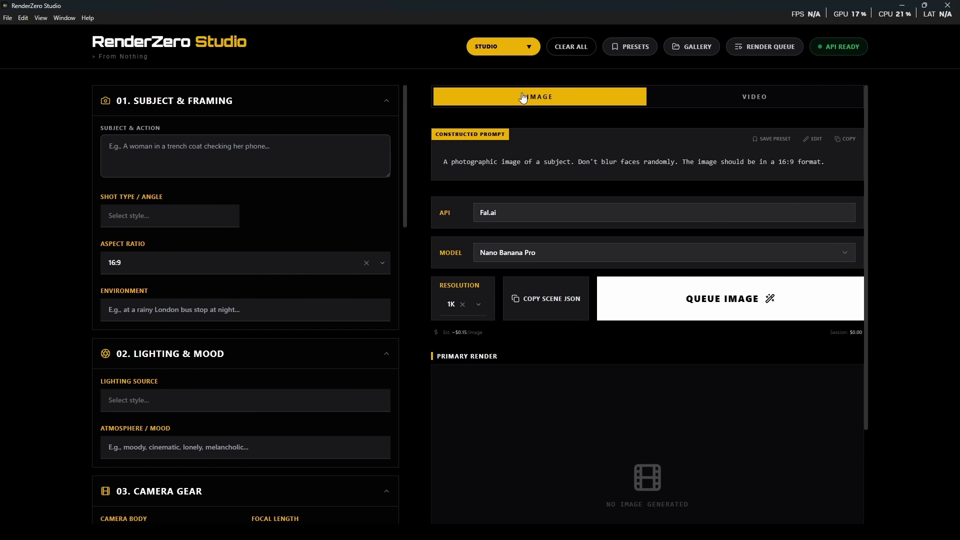
Step: Switch from the Studio module to RenderZero Animate
click(503, 50)
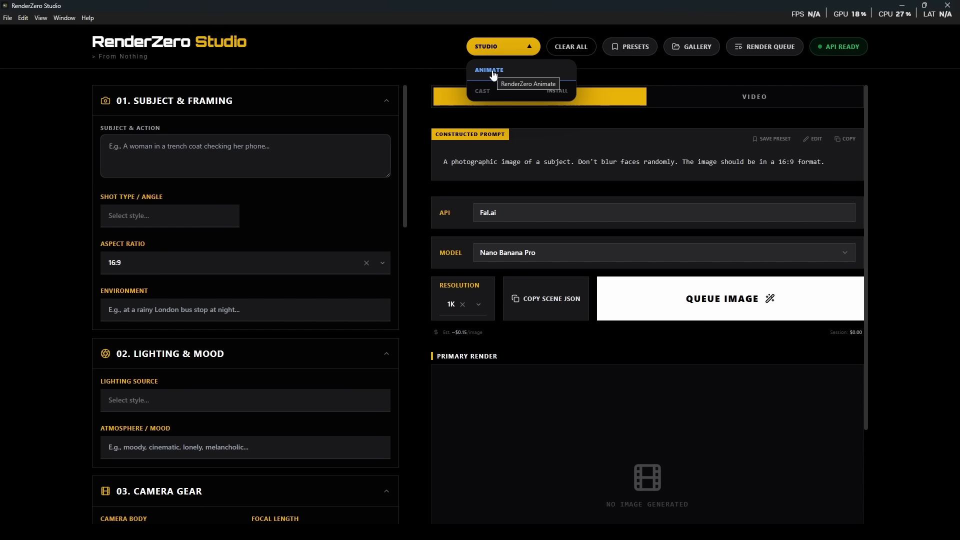
click(489, 71)
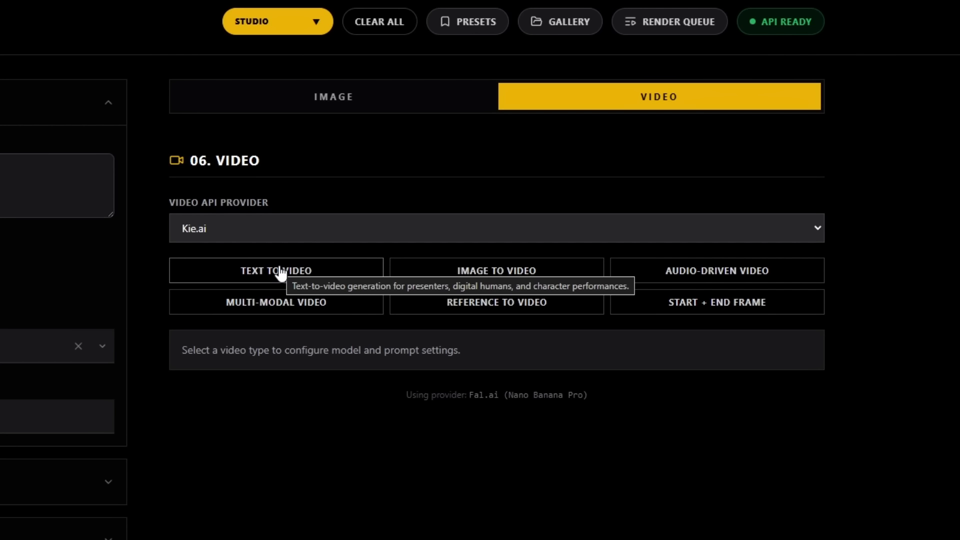
Step: Choose the Text to Video type and look over its prompt and output settings
click(280, 273)
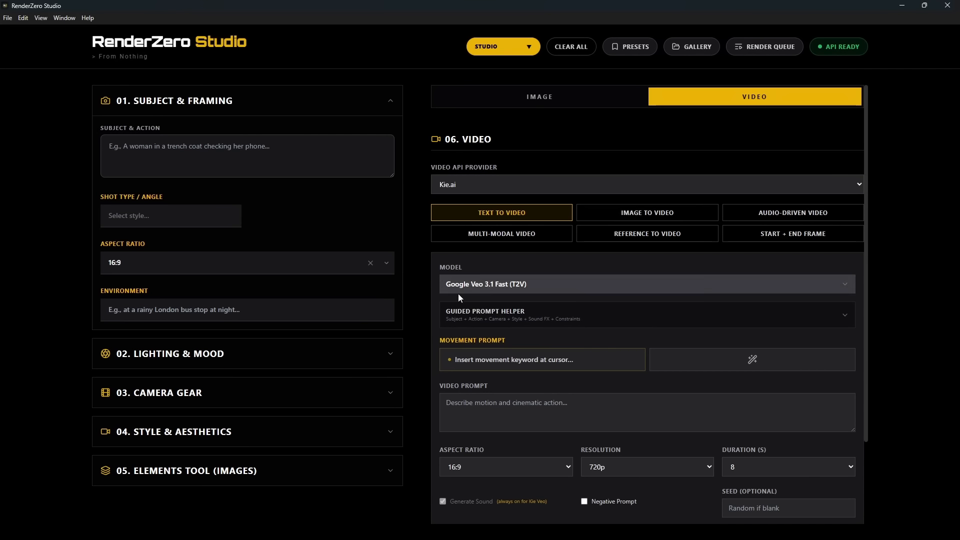
scroll(209, 391, down, 1)
scroll(873, 395, up, 3)
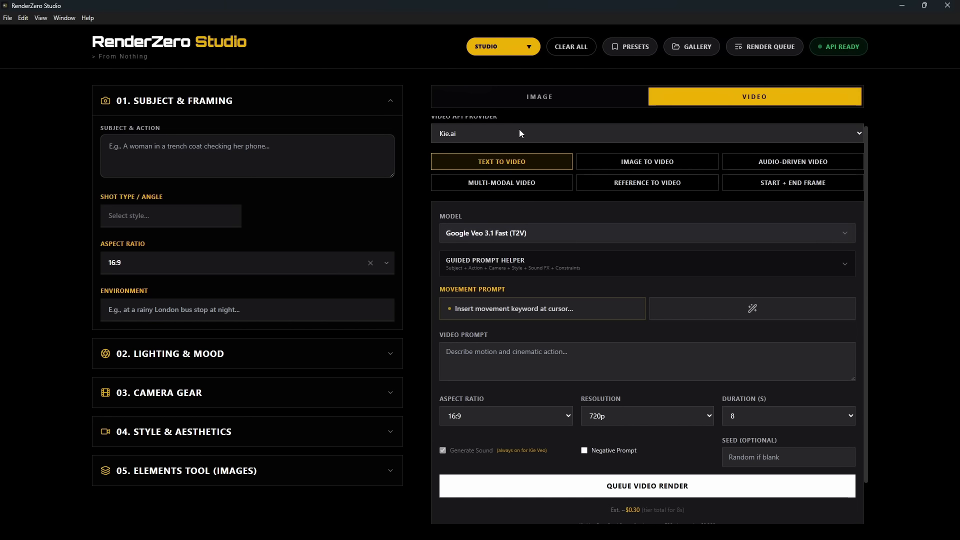
Step: Set the Text to Video model to Seedance 2 and enter the video prompt "A man sat on a bench lights a cigar"
click(531, 234)
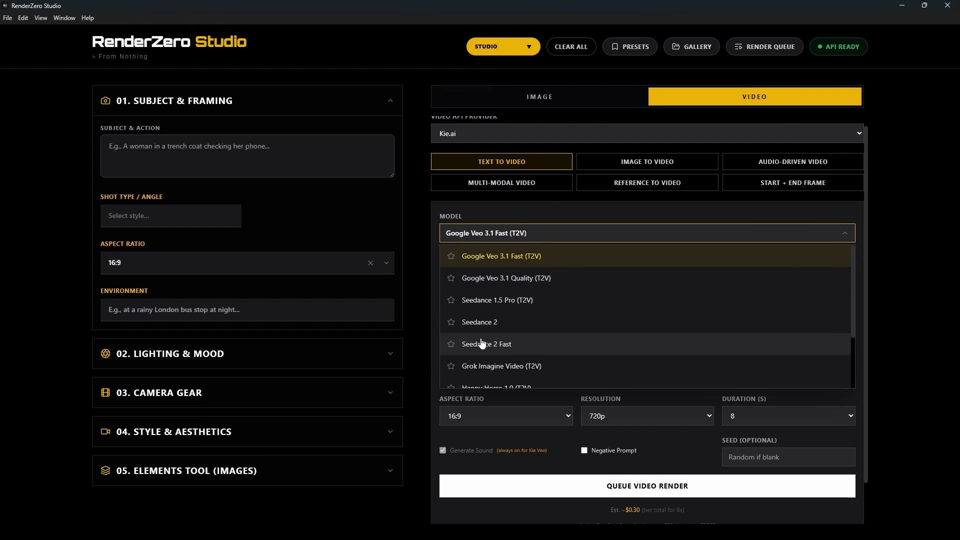
click(523, 326)
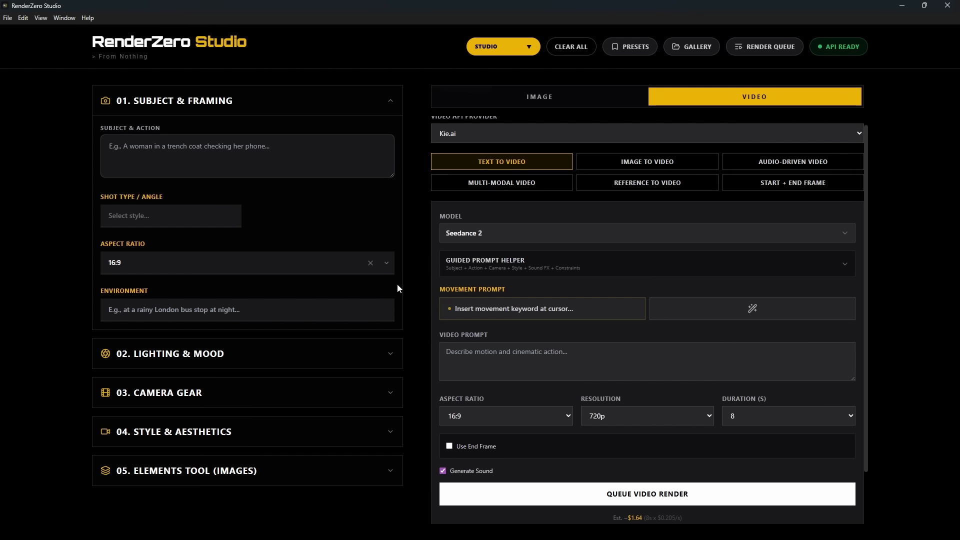
click(458, 345)
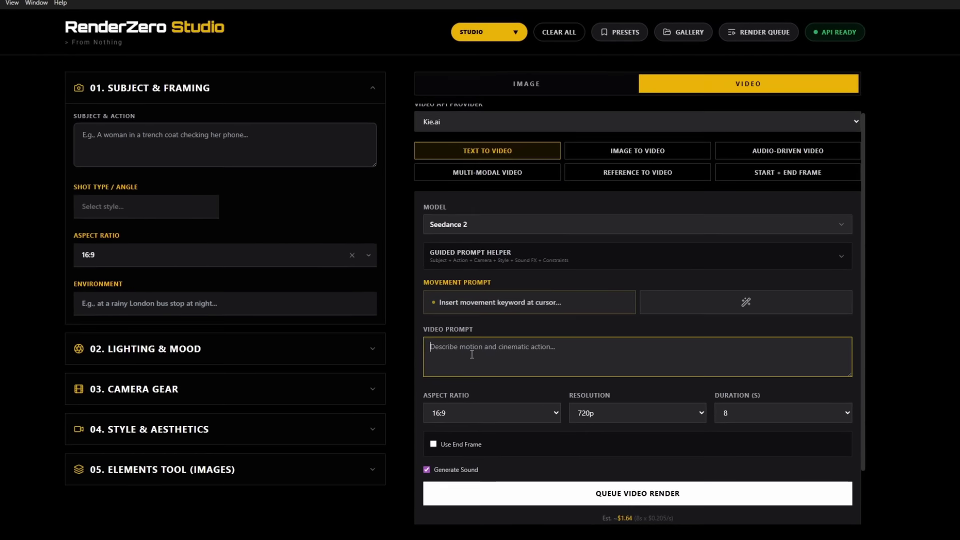
text(A man sat on a bench lighr)
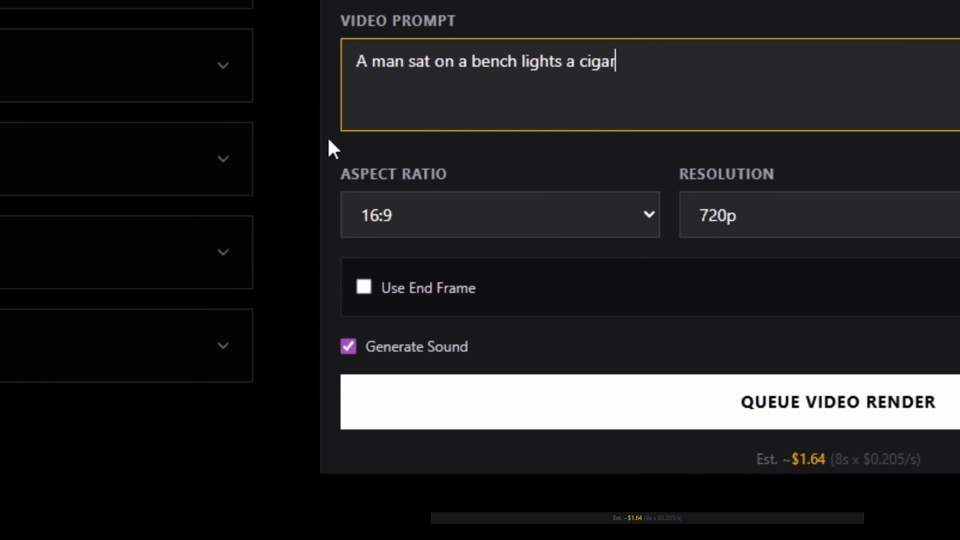
Step: Review the aspect ratio, resolution and duration choices for Seedance 2, and turn Generate Sound on
click(541, 222)
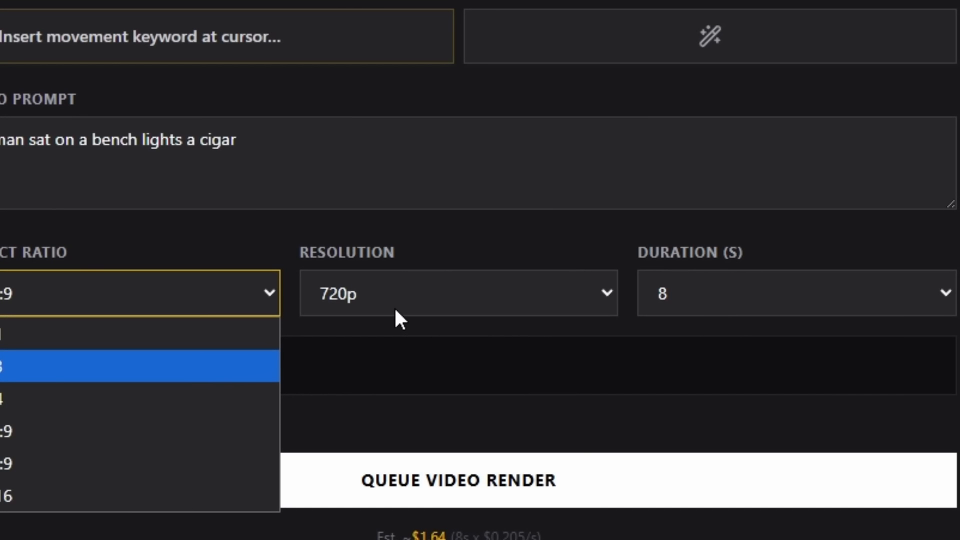
click(857, 208)
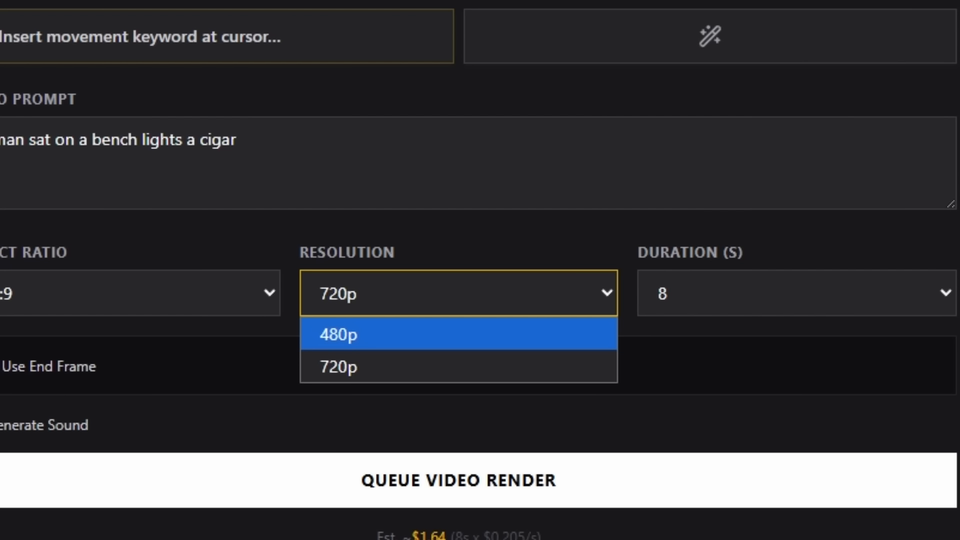
click(825, 295)
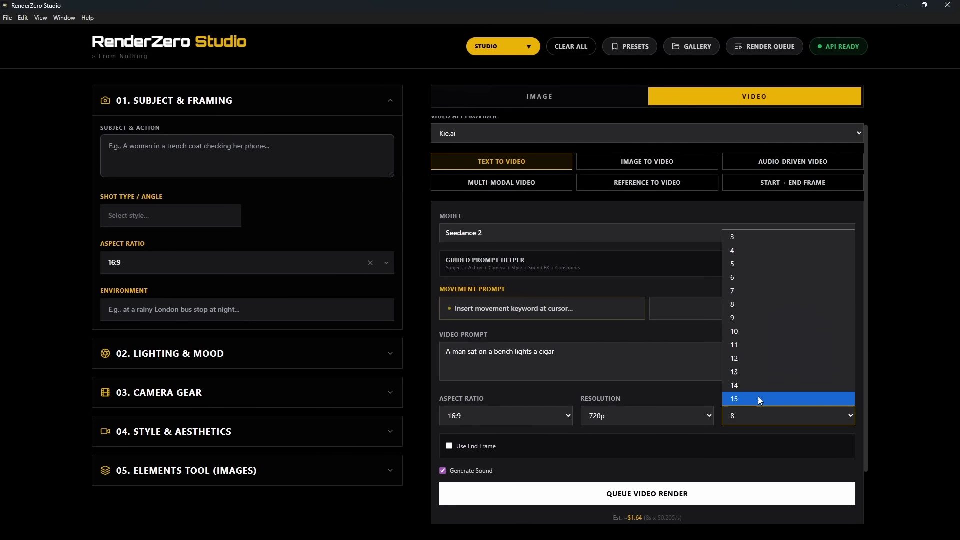
click(685, 400)
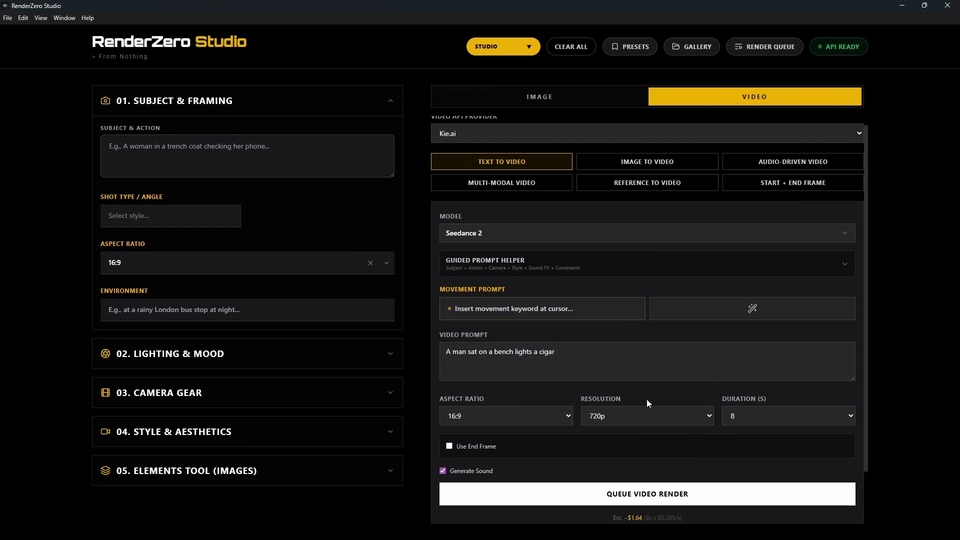
scroll(647, 399, down, 2)
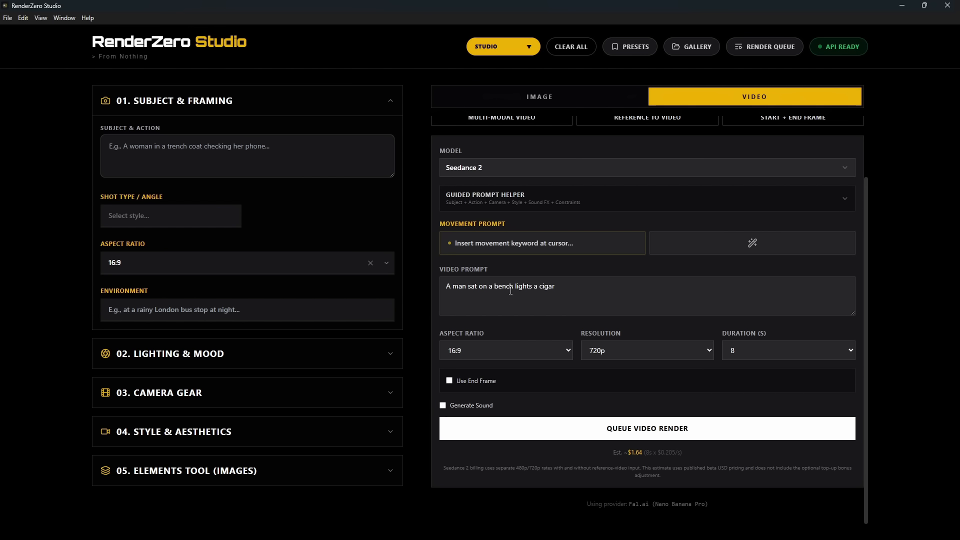
click(442, 406)
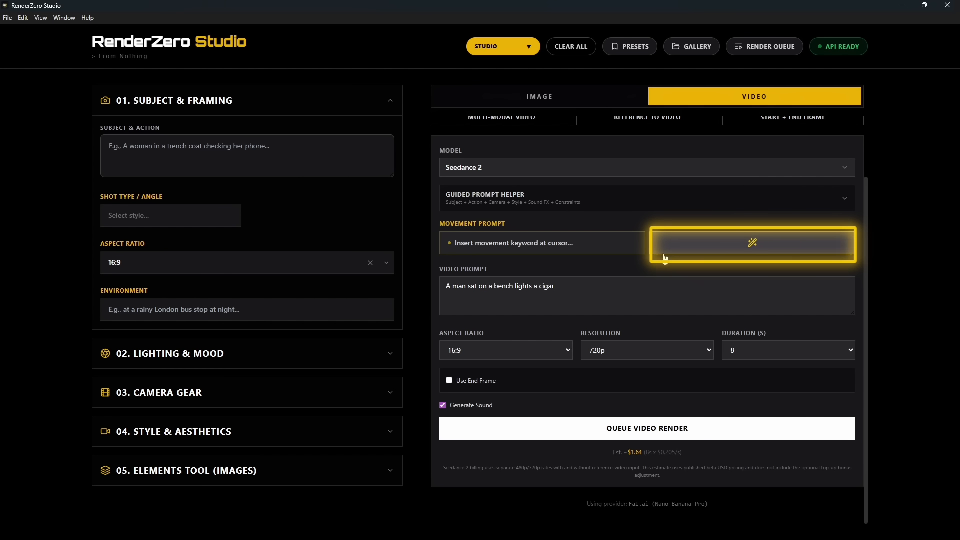
Step: Browse the movement prompts, try the Whip Pan keyword in the video prompt and delete the inserted text
click(510, 245)
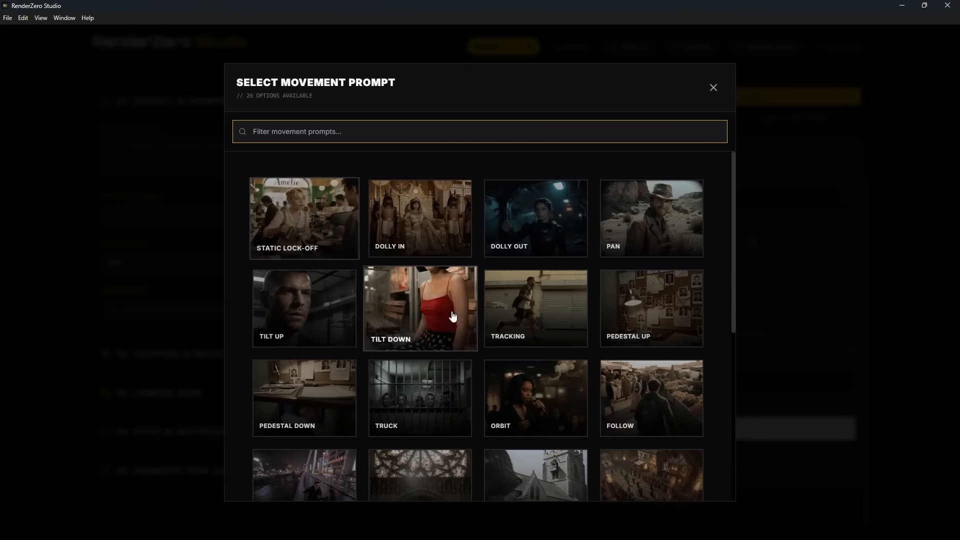
scroll(386, 386, down, 4)
scroll(386, 385, down, 2)
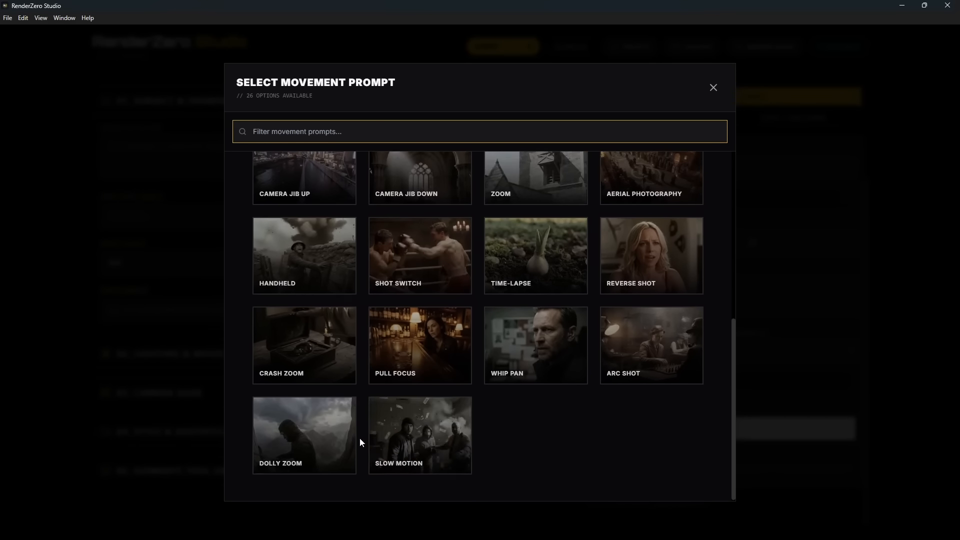
click(553, 353)
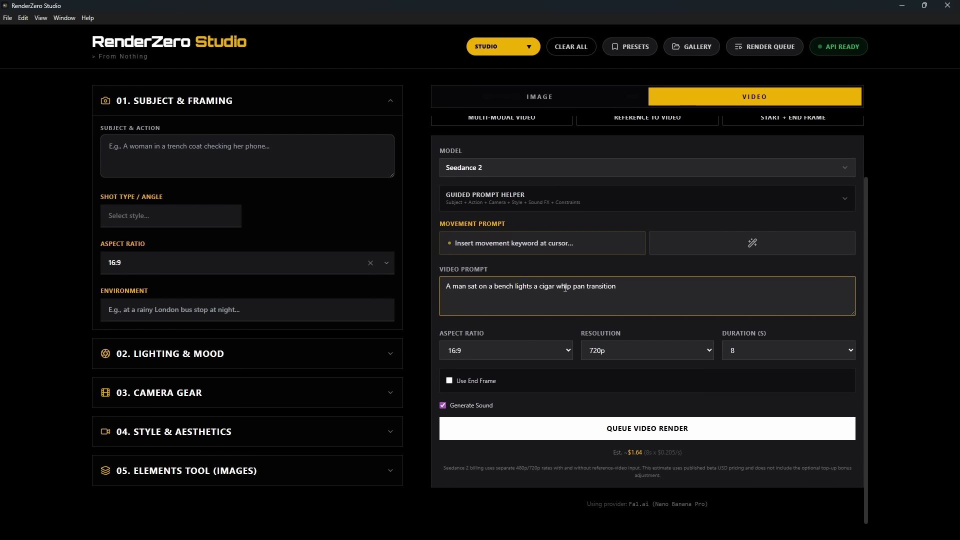
drag(556, 286, 688, 305)
key(BackSpace)
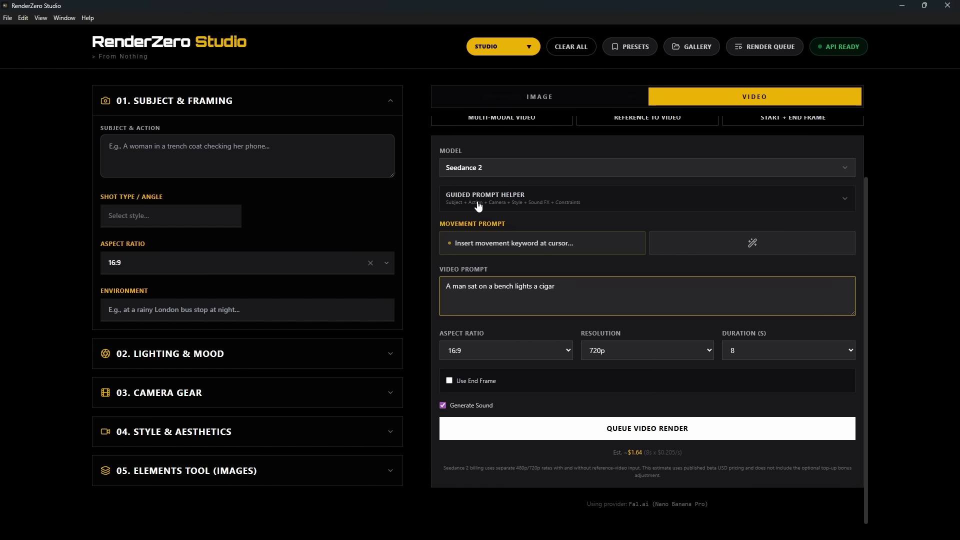
Step: Expand the Guided Prompt Helper and examine its prompt fields from Subject to Constraints
click(772, 239)
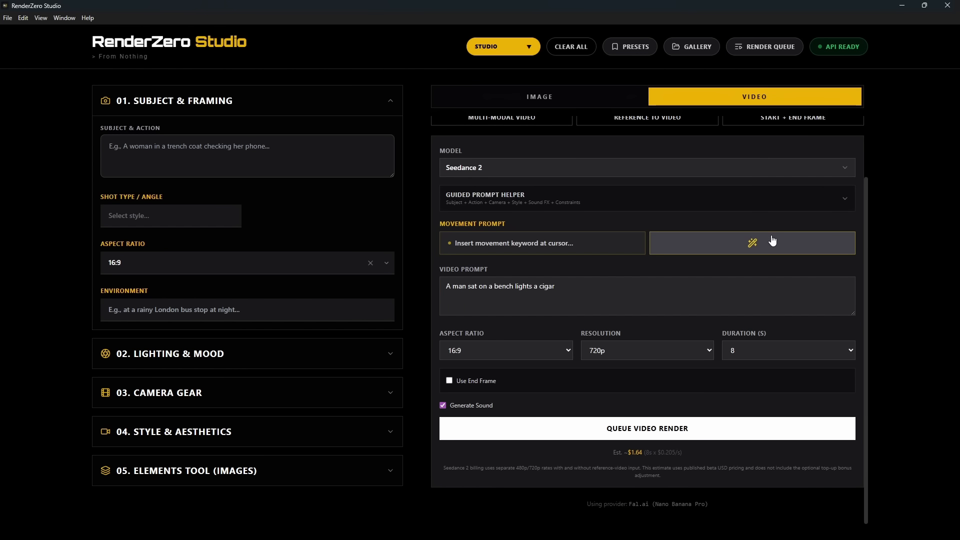
click(732, 196)
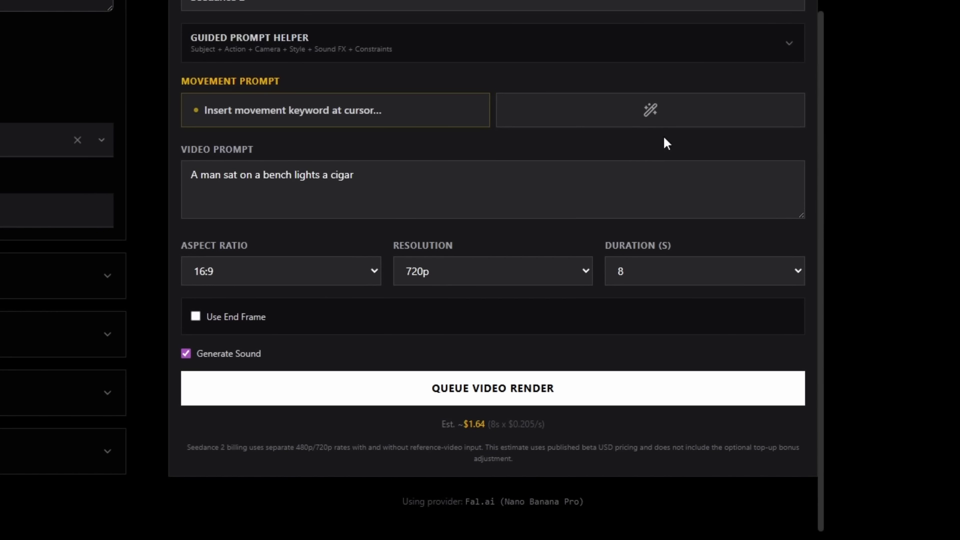
click(770, 114)
click(692, 58)
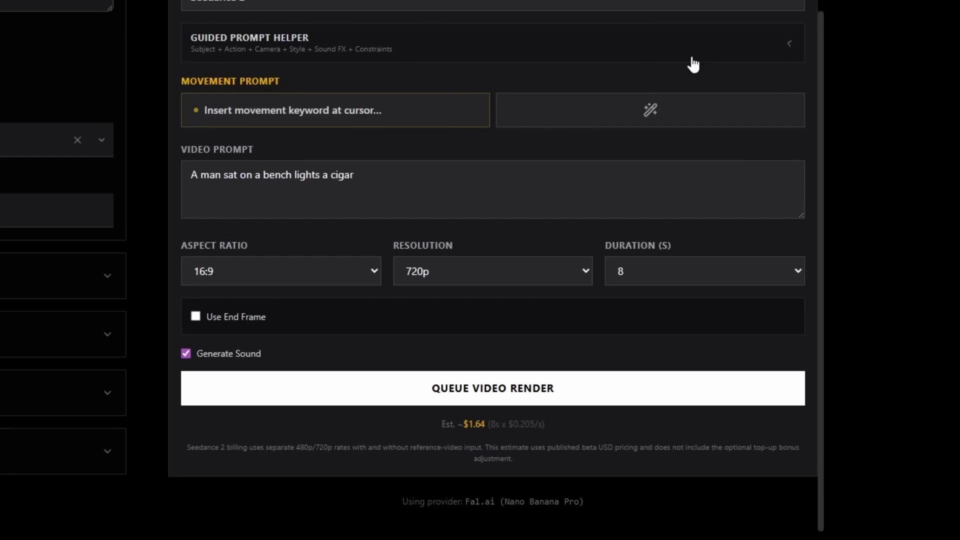
click(322, 56)
scroll(674, 185, down, 3)
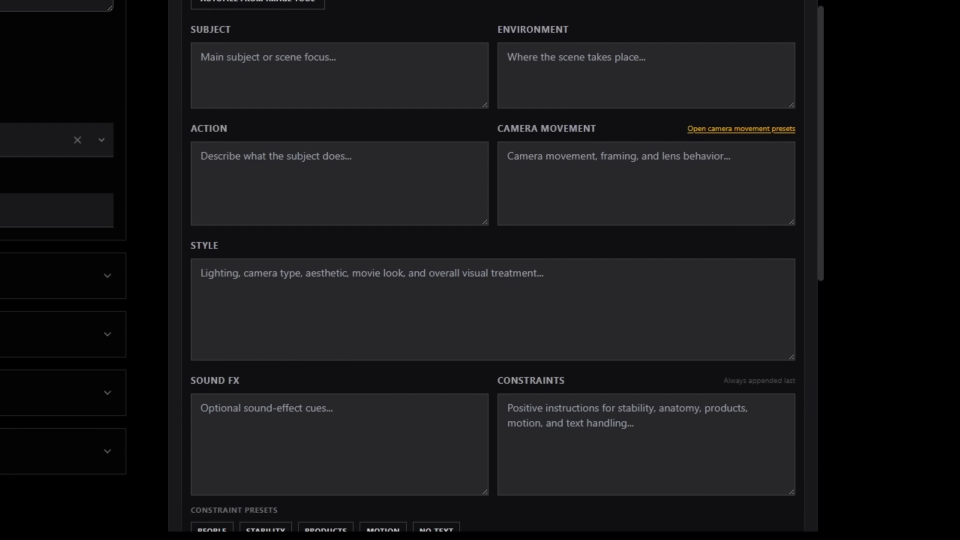
click(270, 47)
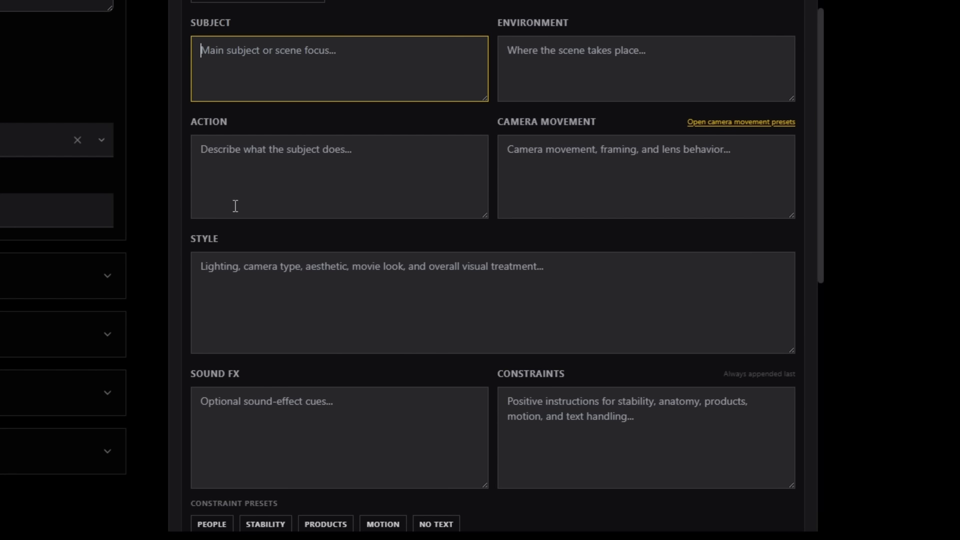
Step: Describe the Subject as a tough, middle-aged man in a leather jacket with short dark grey hair and a scarred left cheek, sat on a bench
text(A man sat on a bench)
scroll(355, 135, up, 2)
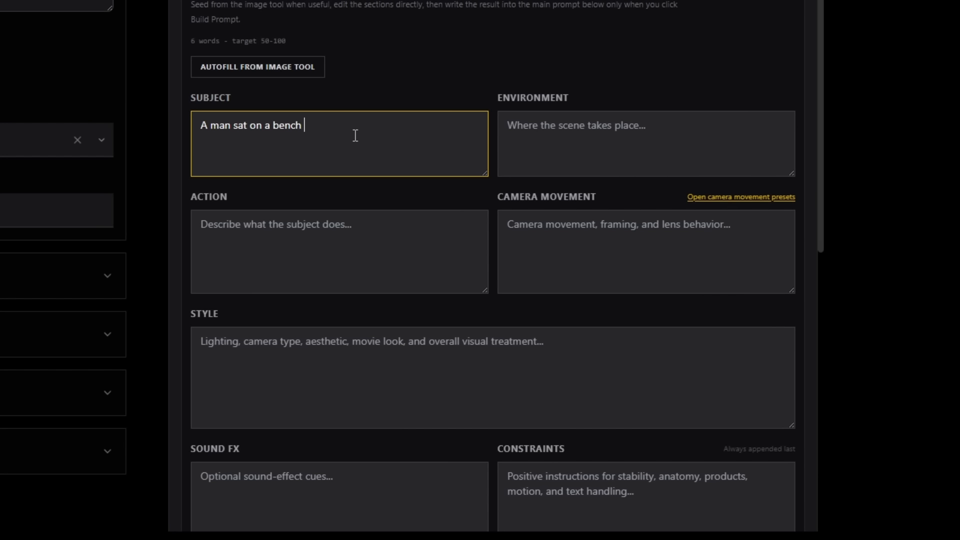
text(in a leather jacket with dark grey short hair. He looks middle aged adn)
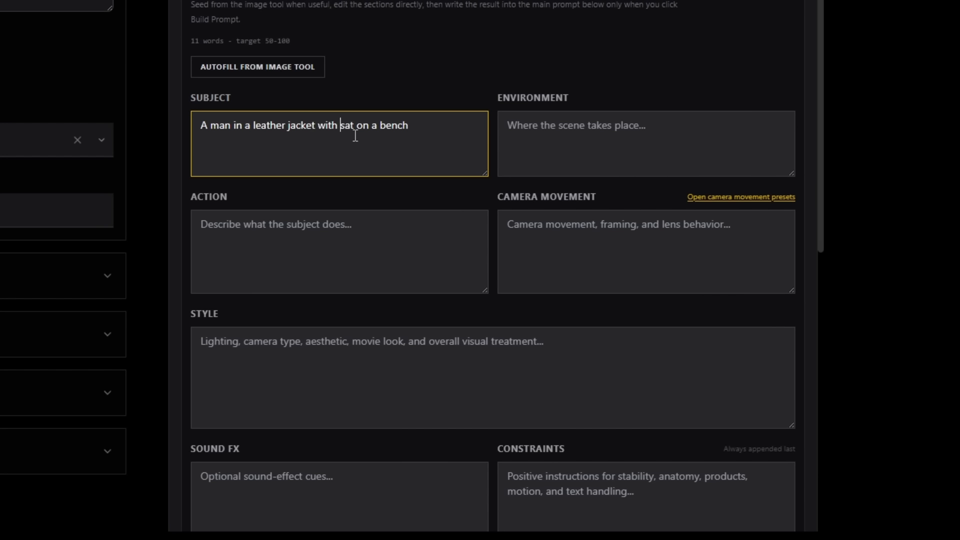
key(BackSpace)
key(BackSpace)
text(nd tough. A scar down his left cheek. He )
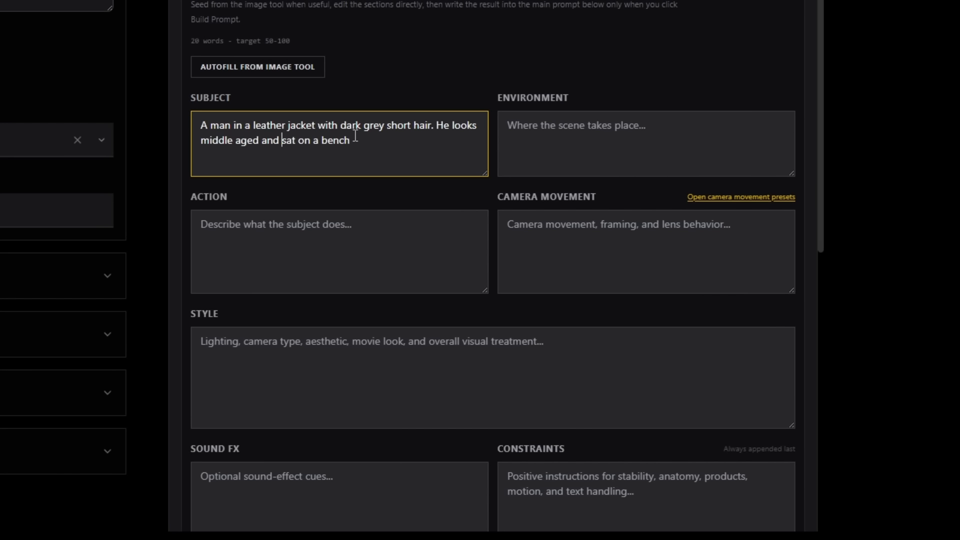
text(is)
Step: Fill in the Environment with "in a foggy park in the dead of night. It feels creepy and dangerous"
click(527, 131)
text(in a)
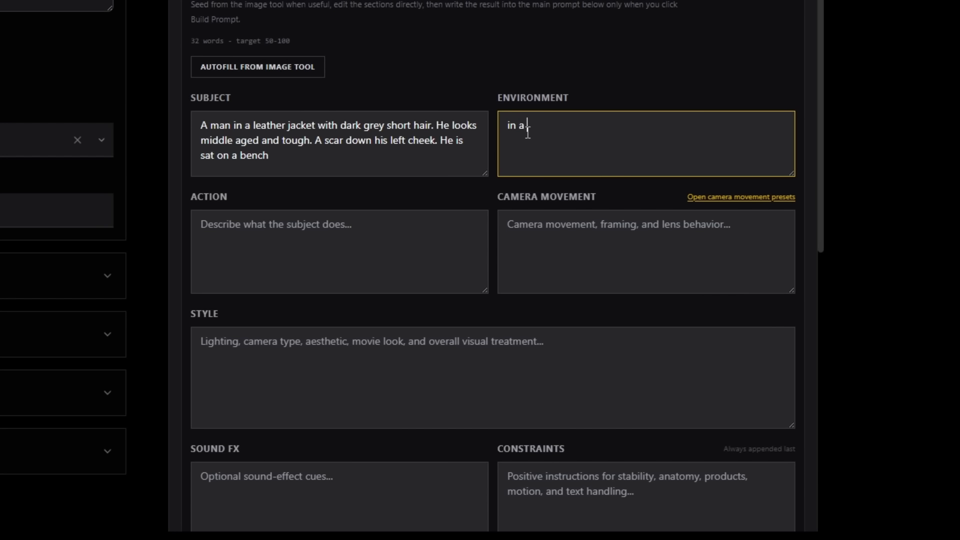
text( foggy park in the dead of night. It feels creepy and dangerous)
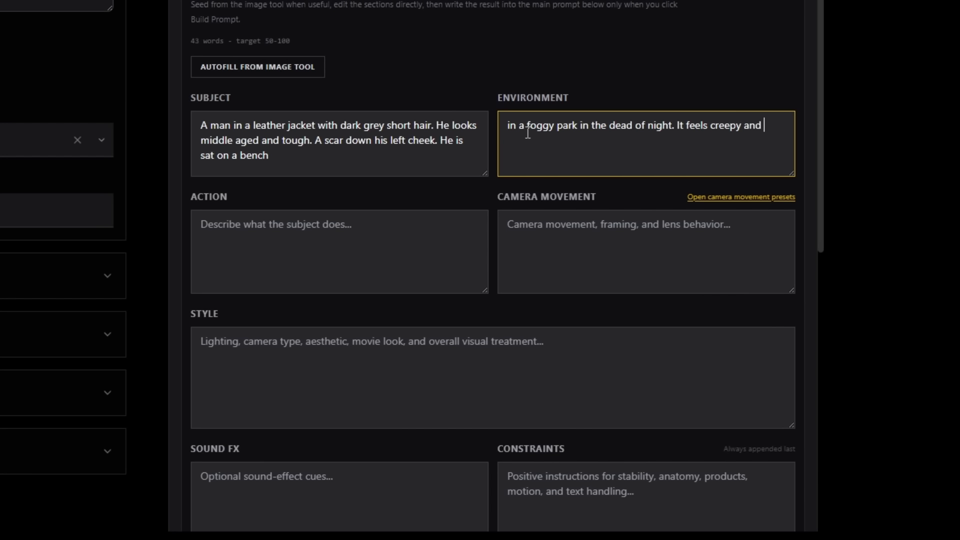
Step: Fill in the Action with "The man lights a cigar, a shadowy figure steps out of the fog and calmly passes him an envelope"
click(304, 258)
text(The man lights a cigar, a shadowy figure steps out of the fog and)
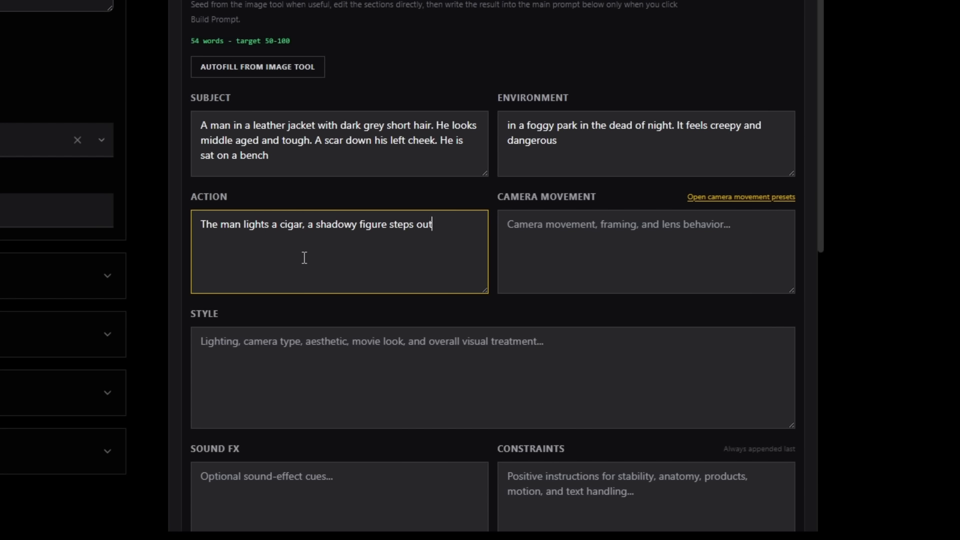
text( calmly passes him an envelope)
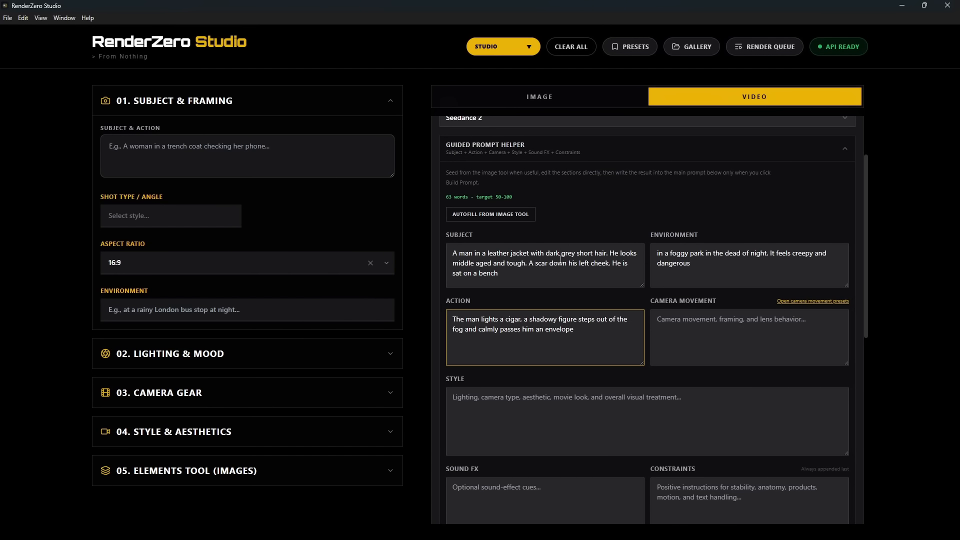
Step: Browse the camera movement presets and insert "camera dolly out" as the Camera Movement
click(676, 235)
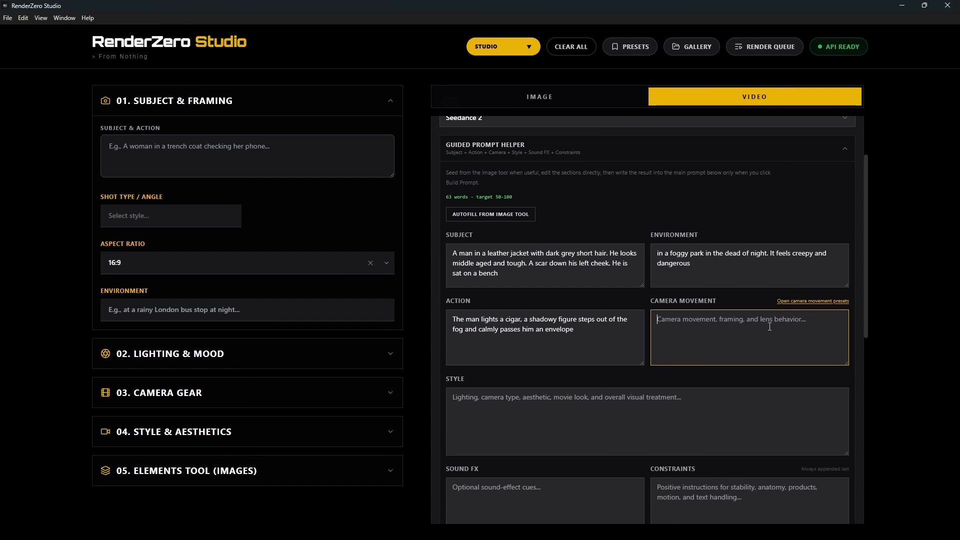
click(811, 303)
scroll(553, 438, down, 5)
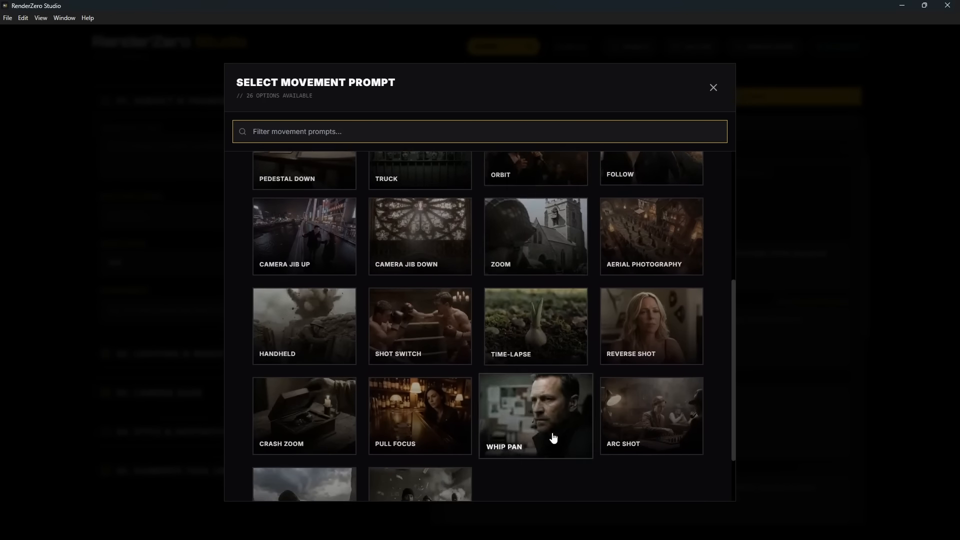
scroll(552, 438, down, 1)
scroll(513, 227, up, 6)
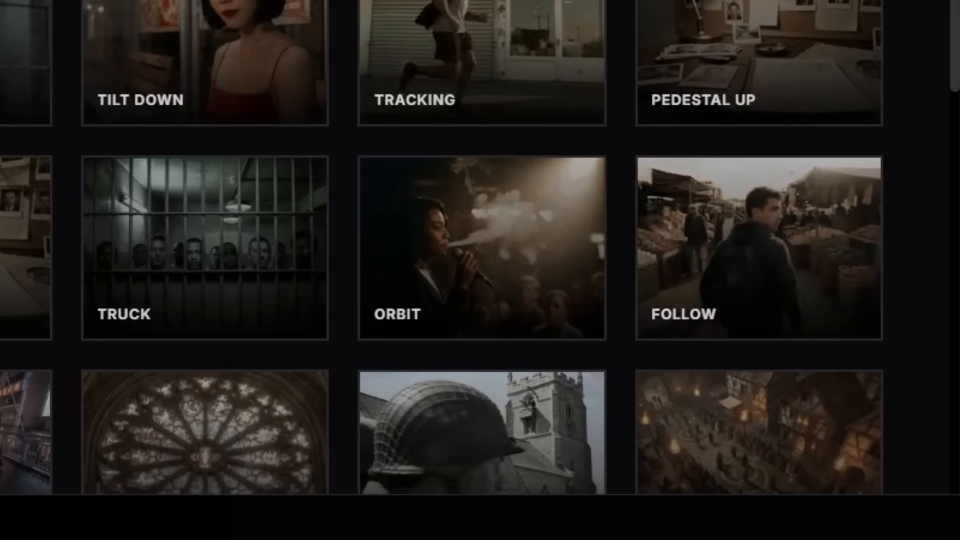
click(257, 54)
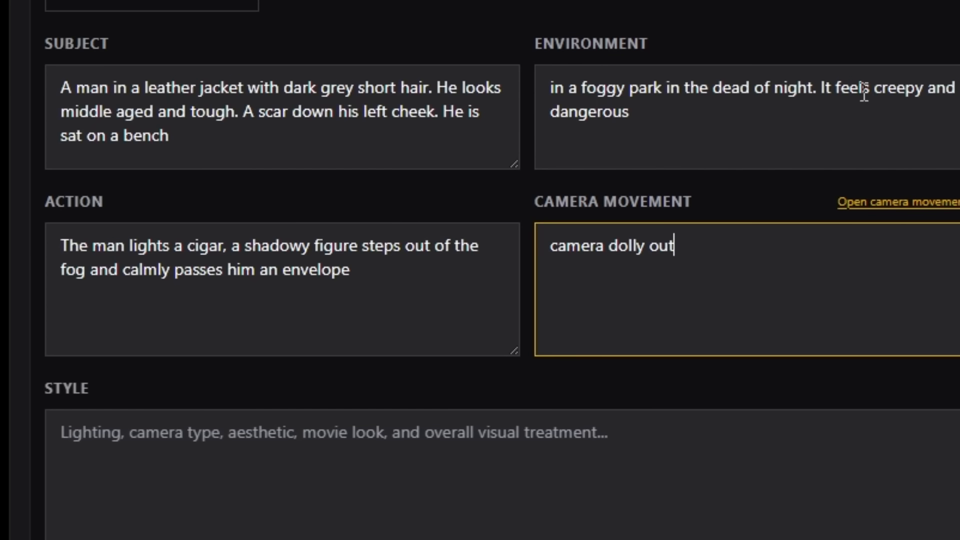
Step: Fill in the Style with "shot on a red cinema camera, high quality movie scene"
scroll(766, 152, down, 3)
click(261, 255)
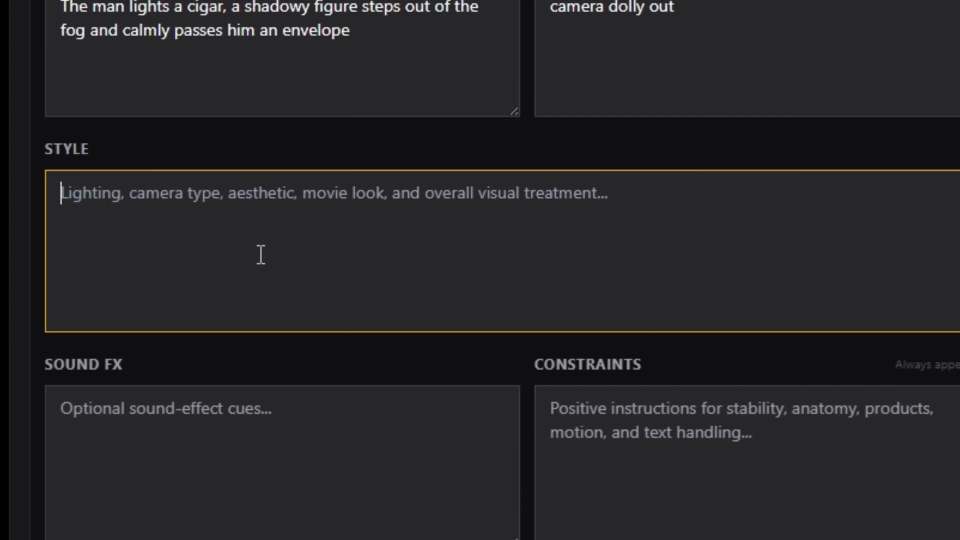
text(shot on a red)
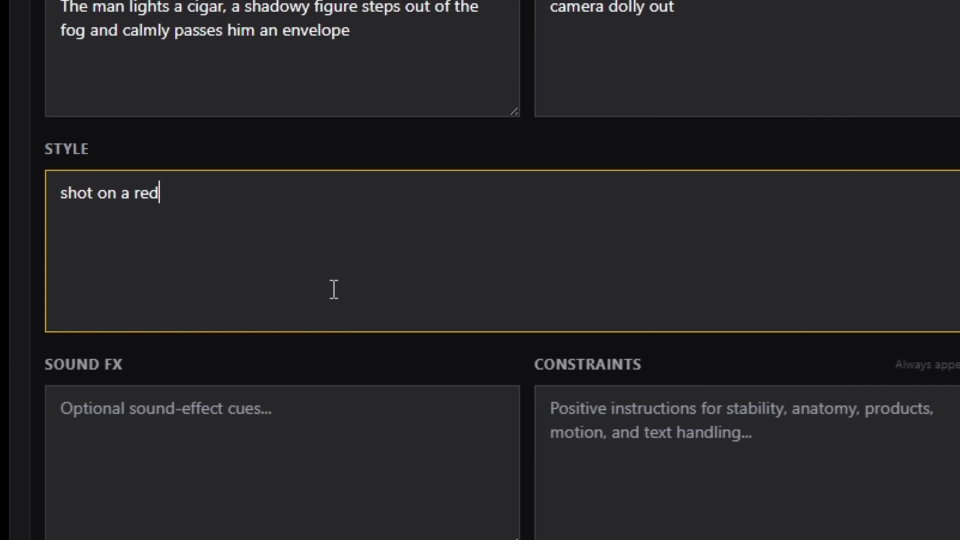
text( cinema camera, high quality movie scene)
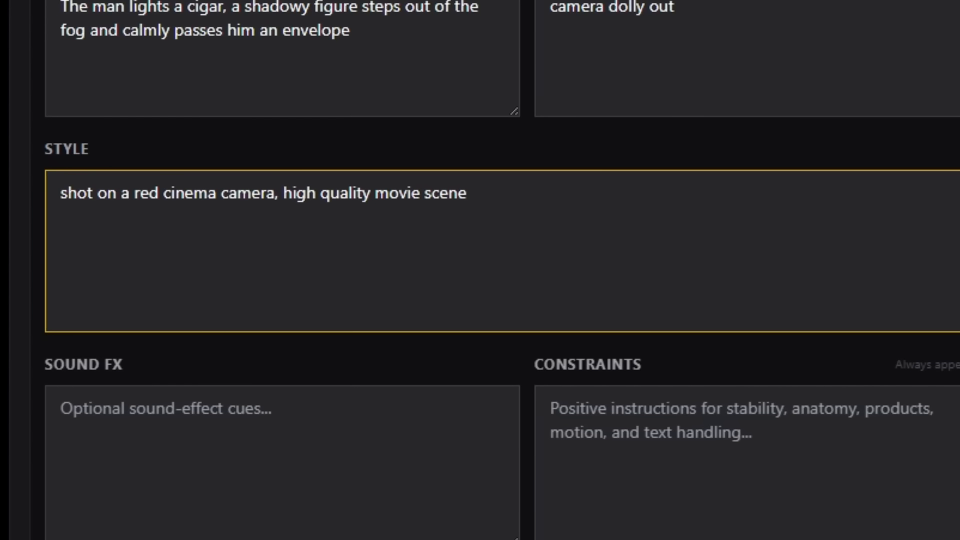
Step: Try the People, Motion and No Text constraint presets, and clear the inserted Constraints text
click(330, 422)
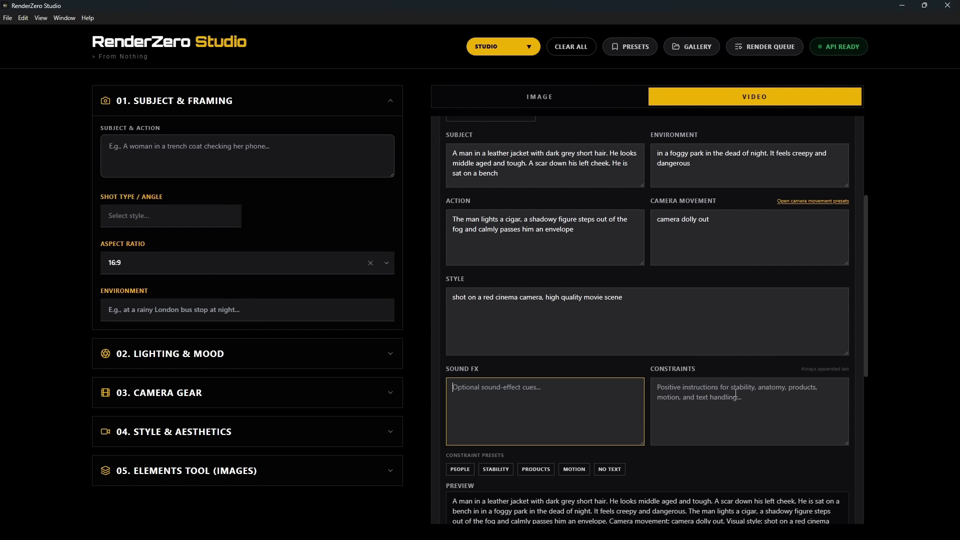
click(736, 394)
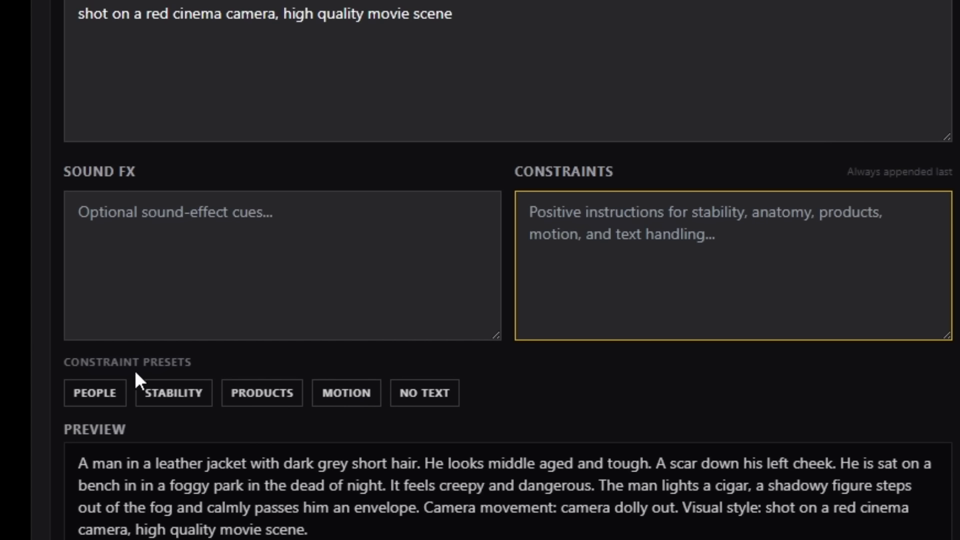
click(104, 407)
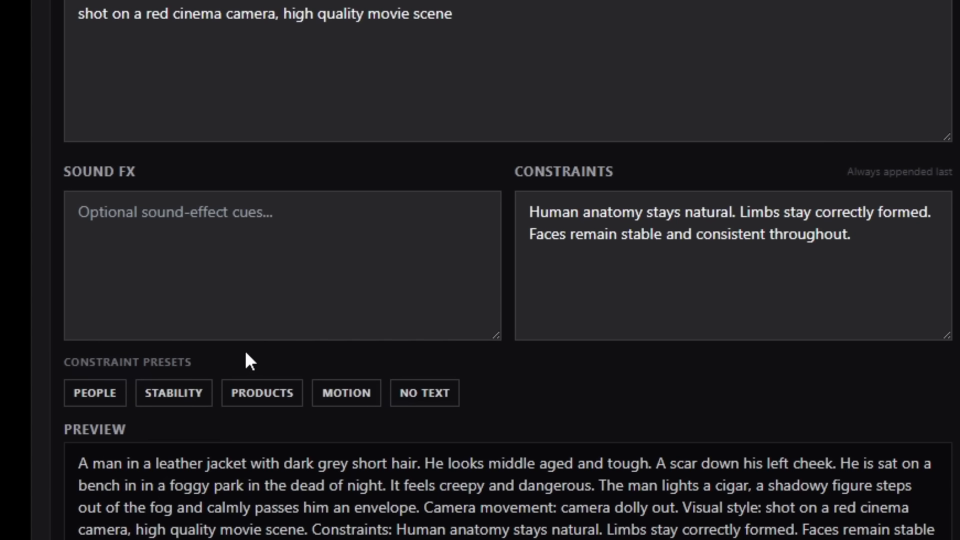
click(331, 394)
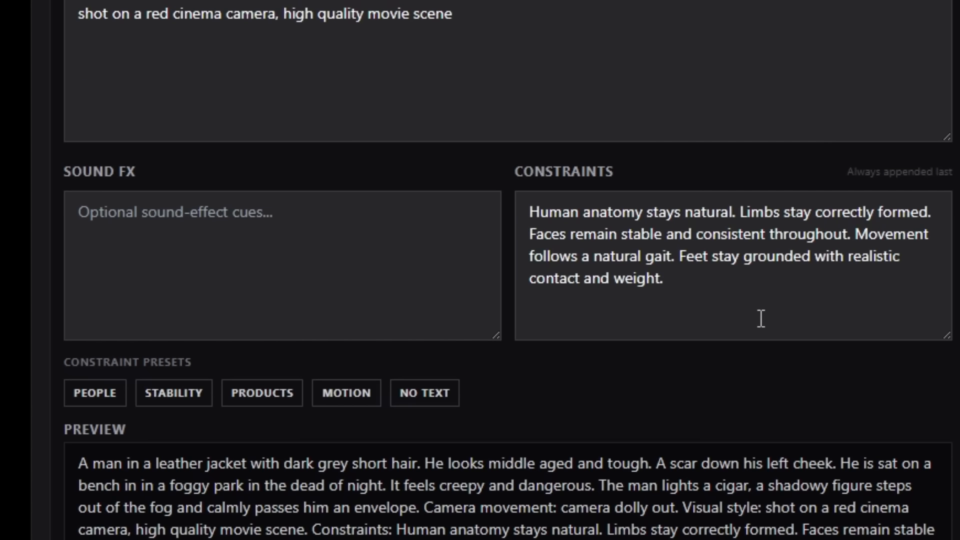
click(424, 393)
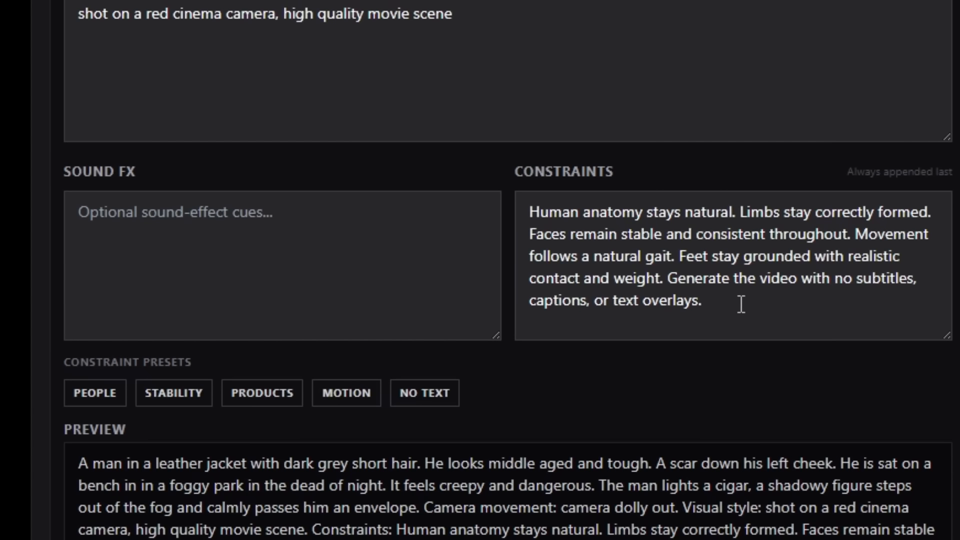
drag(741, 304, 509, 205)
key(BackSpace)
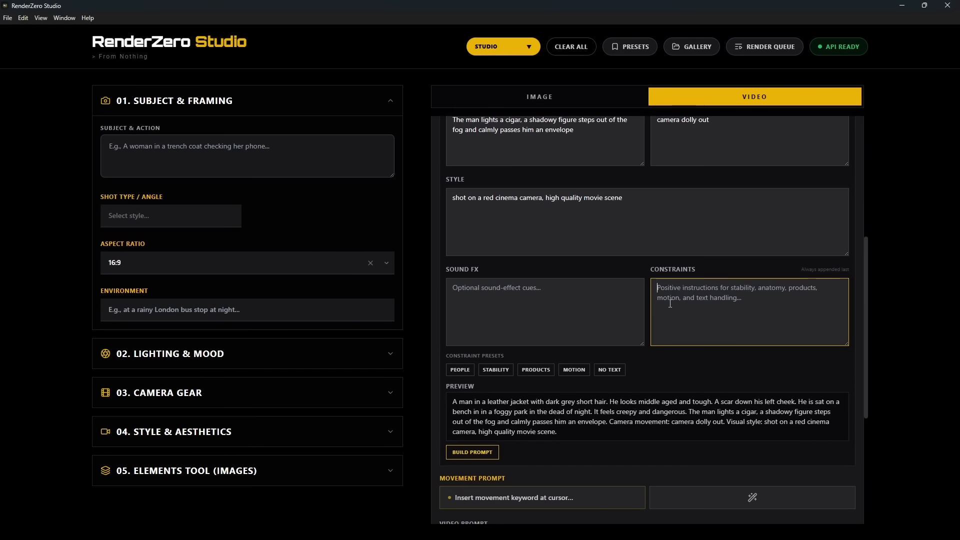
Step: Build the video prompt from the guided fields and enlarge the Video Prompt box to show the full text
scroll(667, 142, up, 5)
scroll(545, 363, up, 2)
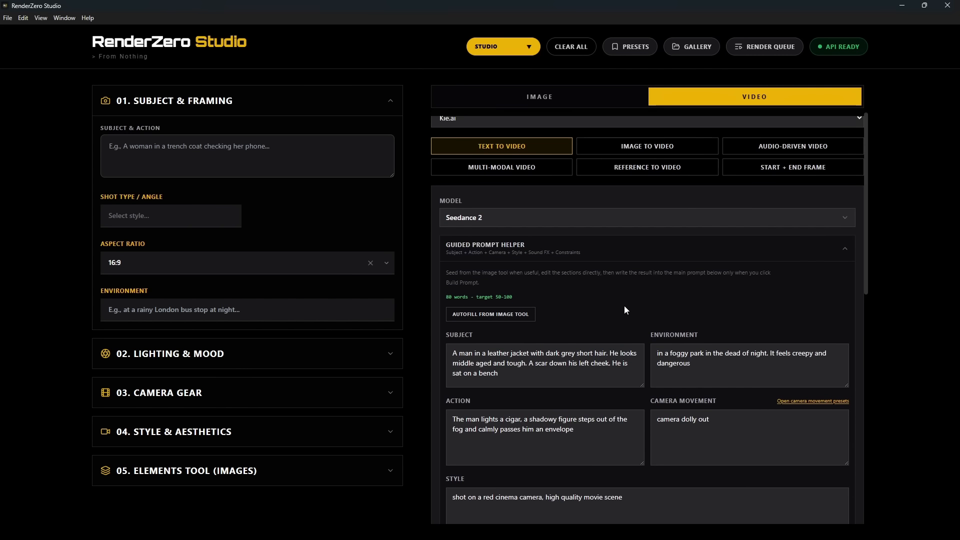
scroll(623, 305, down, 7)
click(484, 401)
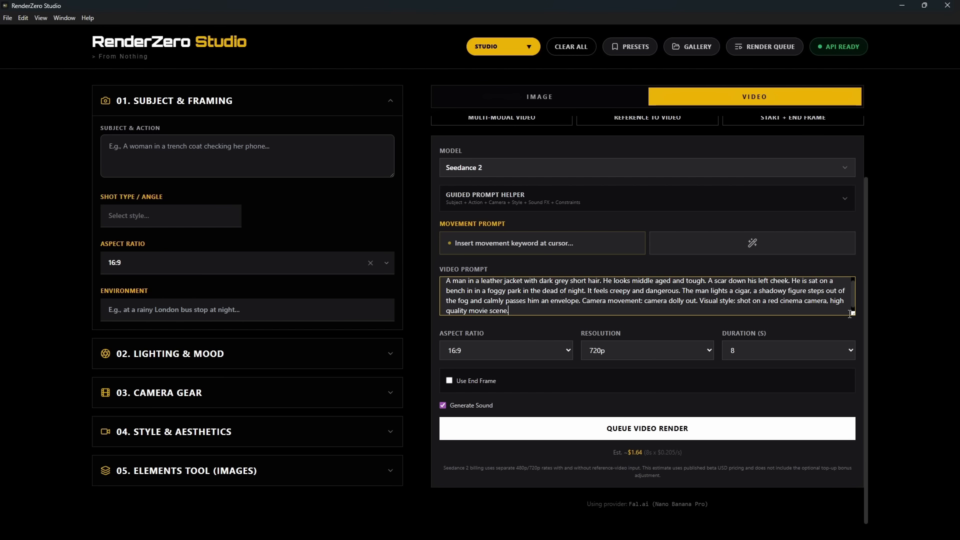
drag(853, 313, 852, 356)
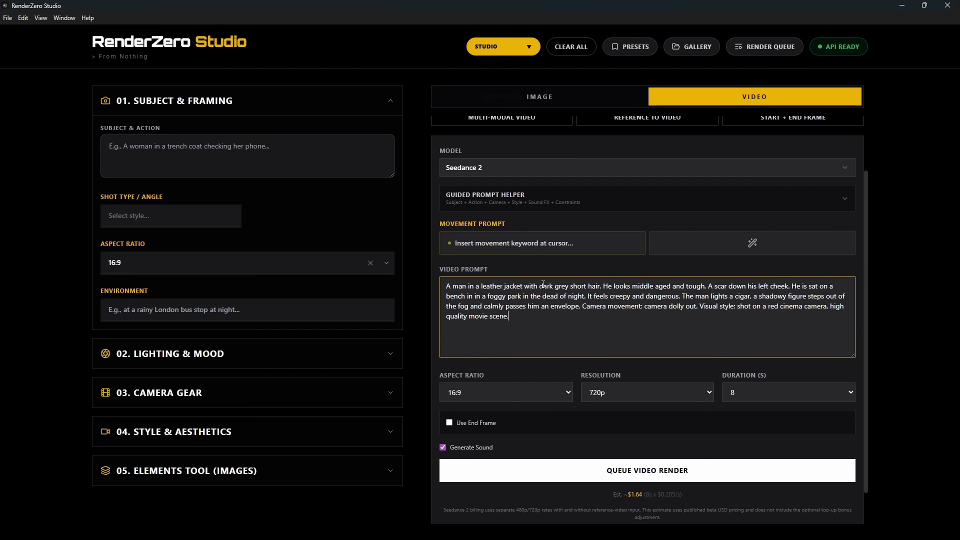
Step: Set the Seedance 2 video duration to 5 seconds
scroll(764, 324, down, 1)
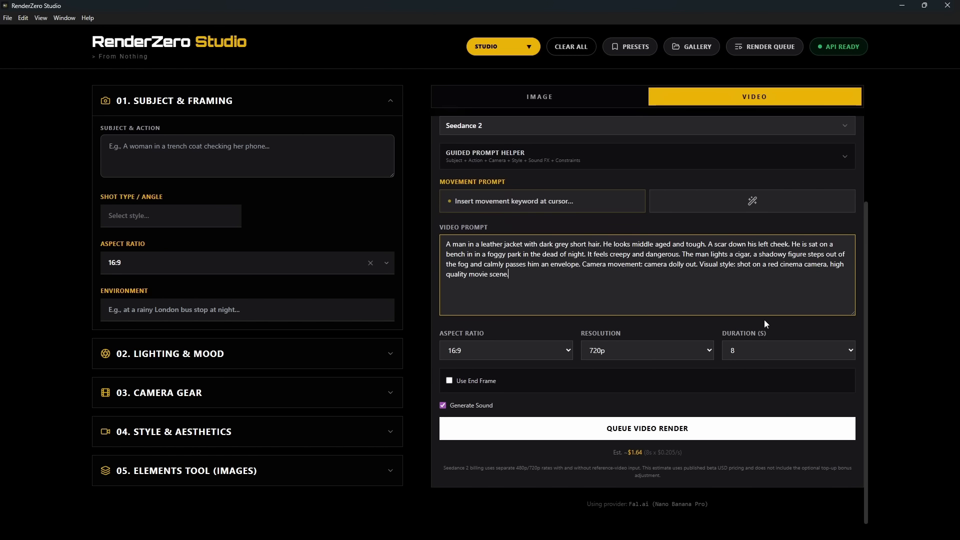
click(769, 348)
click(763, 392)
Step: Switch the video model to Grok Imagine Video (T2V) and queue the video render
scroll(540, 235, up, 3)
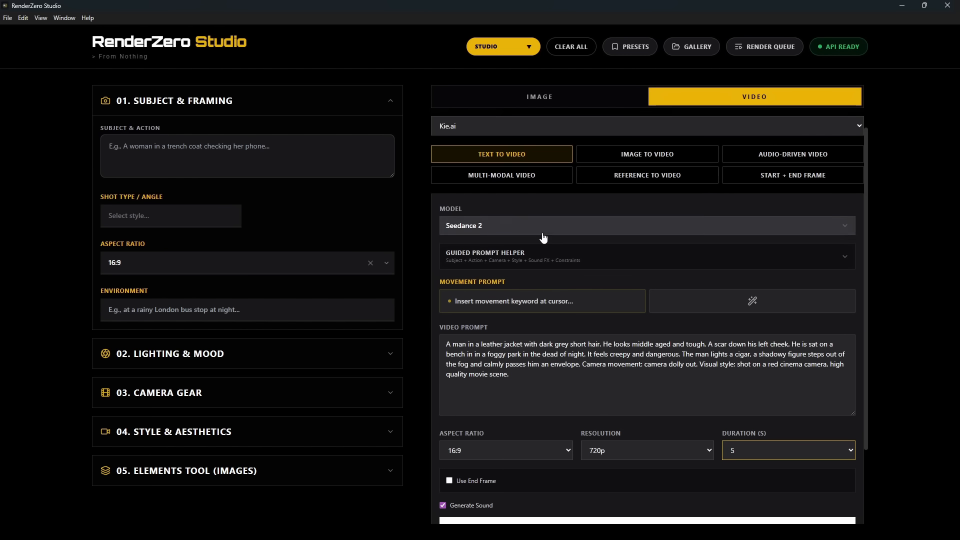
click(481, 228)
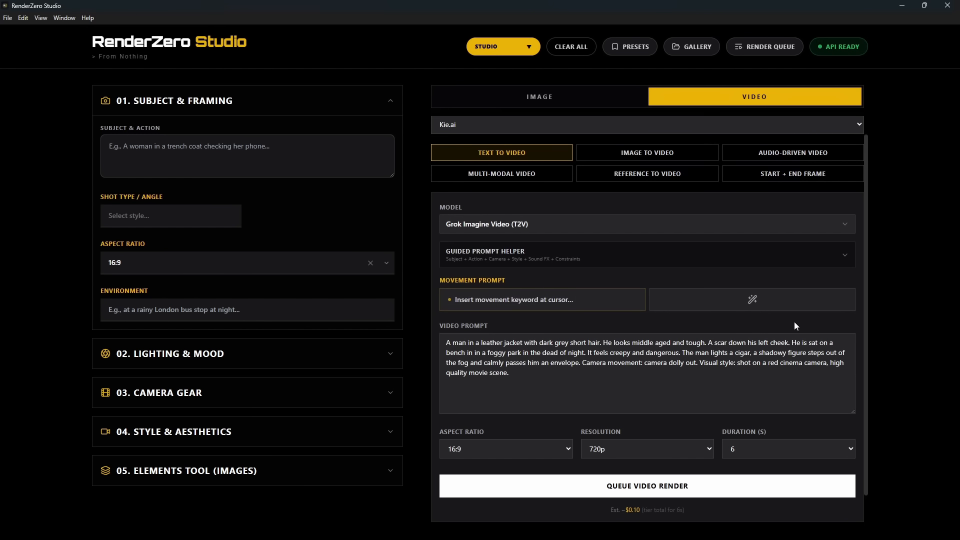
scroll(780, 350, down, 1)
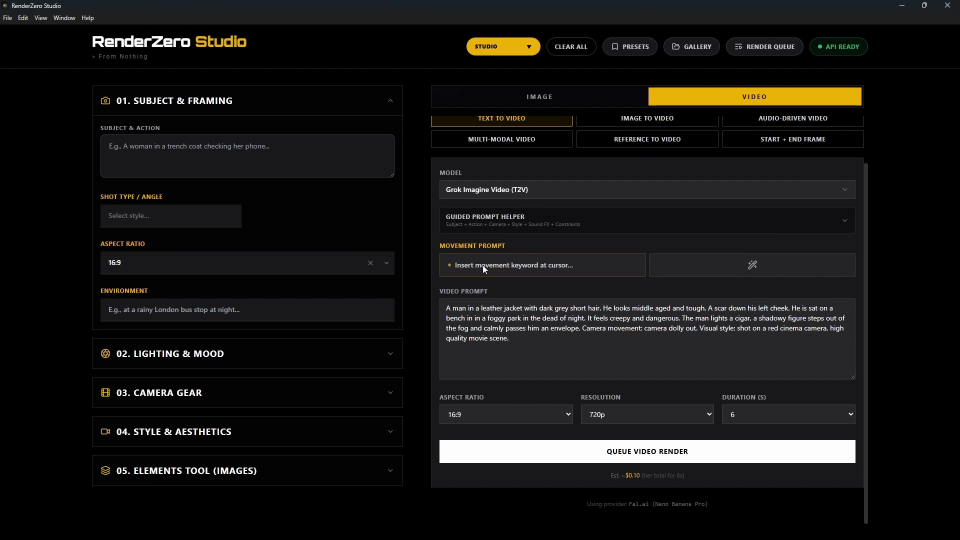
click(650, 452)
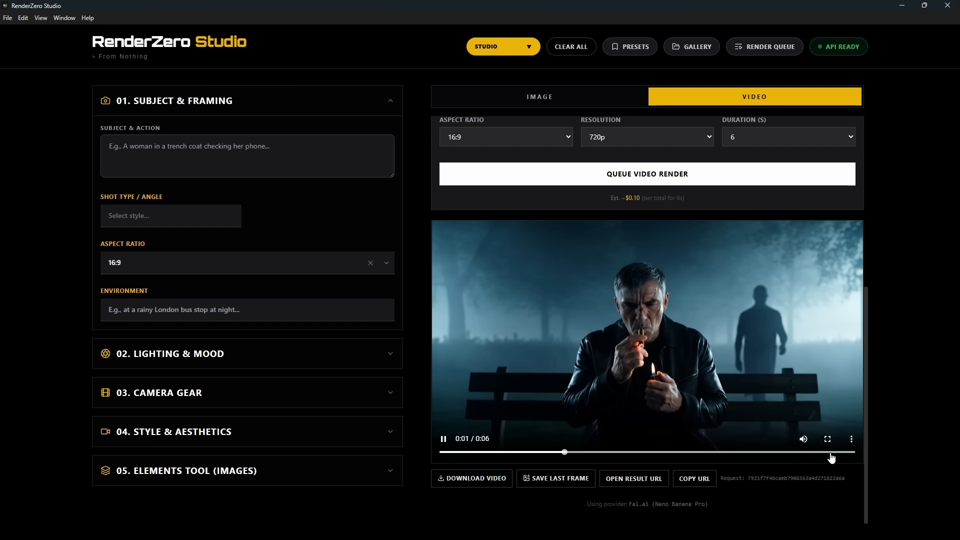
Step: Watch the rendered video in full screen, return to the normal view and pause playback
click(827, 438)
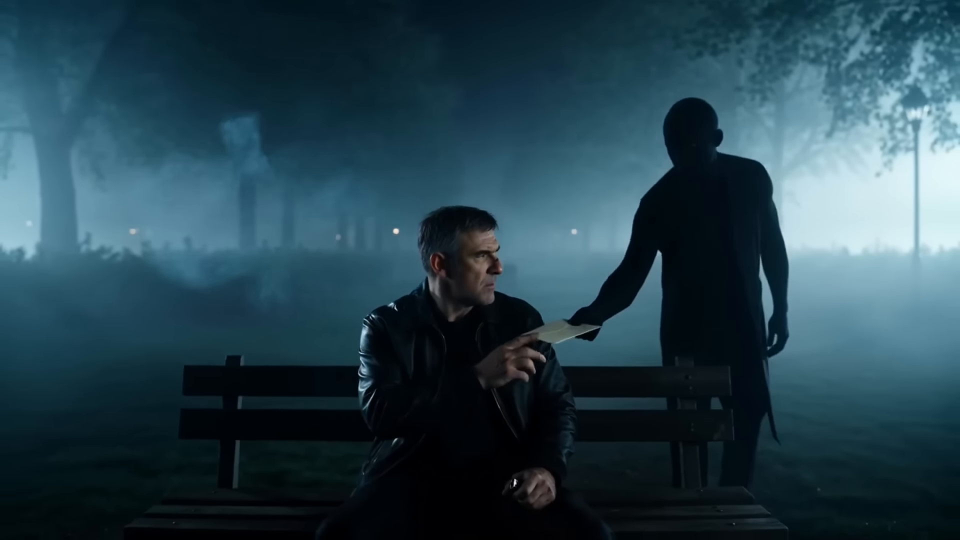
click(907, 507)
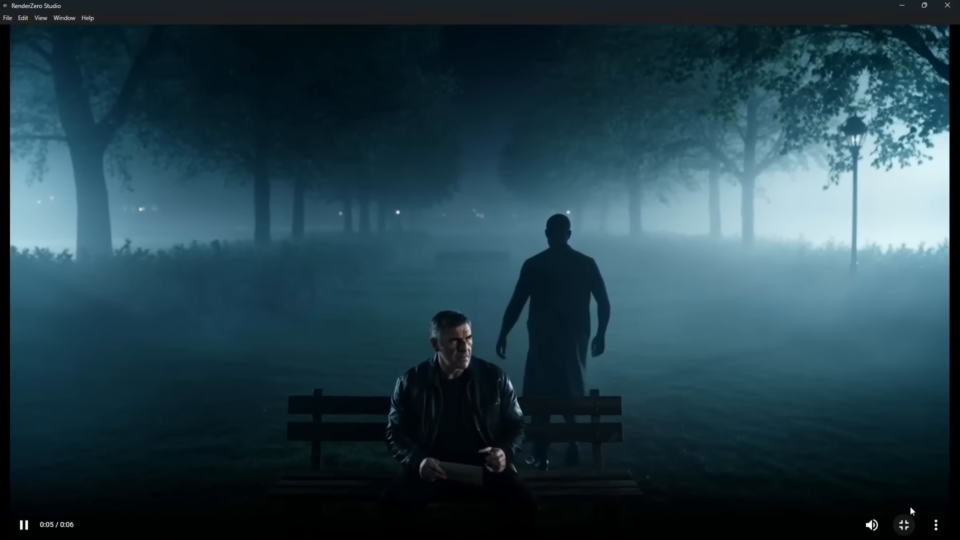
click(445, 438)
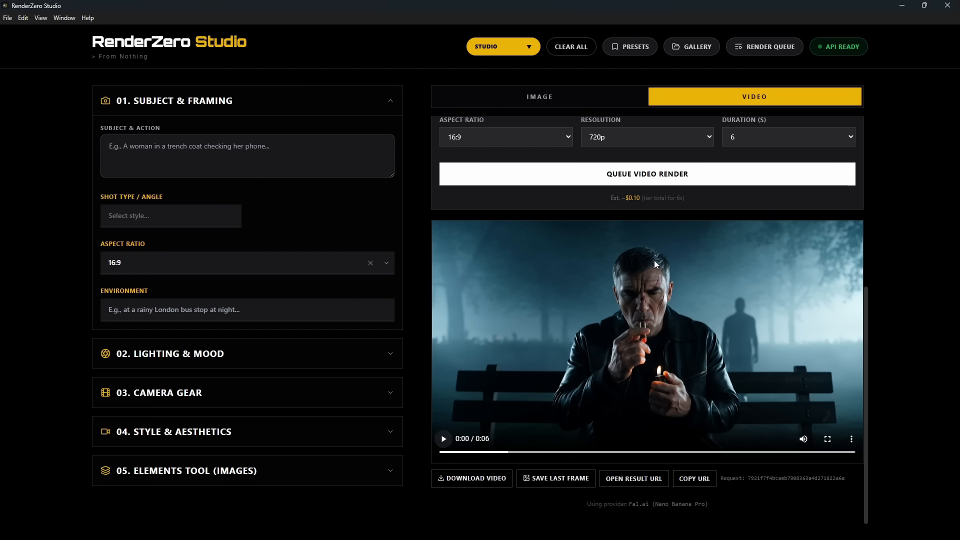
Step: Expand the Guided Prompt Helper again and review its filled-in fields and prompt preview
scroll(569, 449, up, 6)
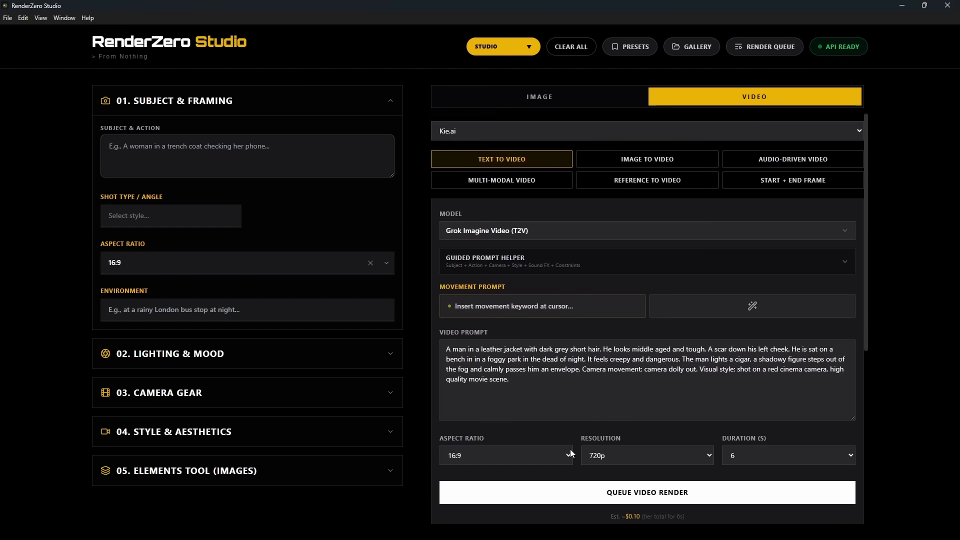
scroll(570, 448, down, 1)
scroll(606, 344, up, 1)
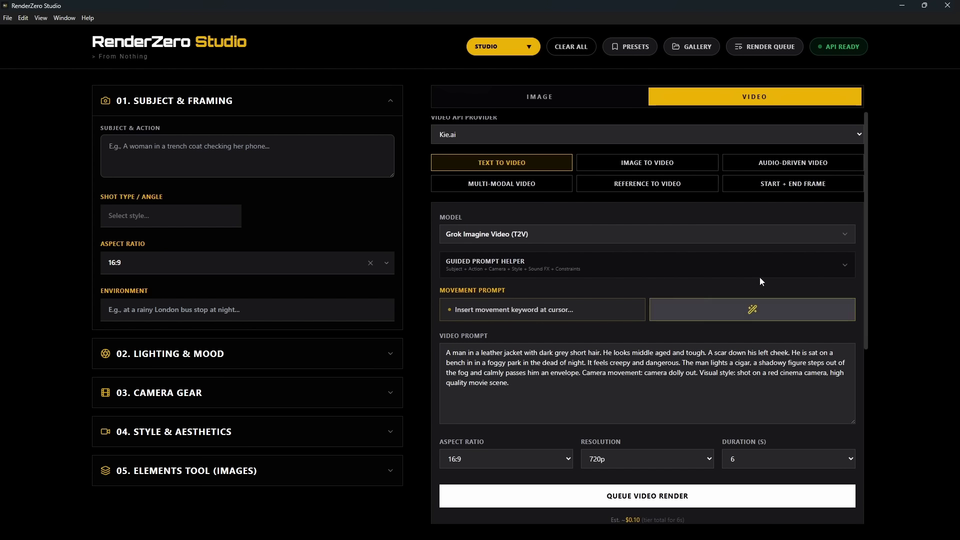
click(493, 267)
scroll(623, 333, down, 5)
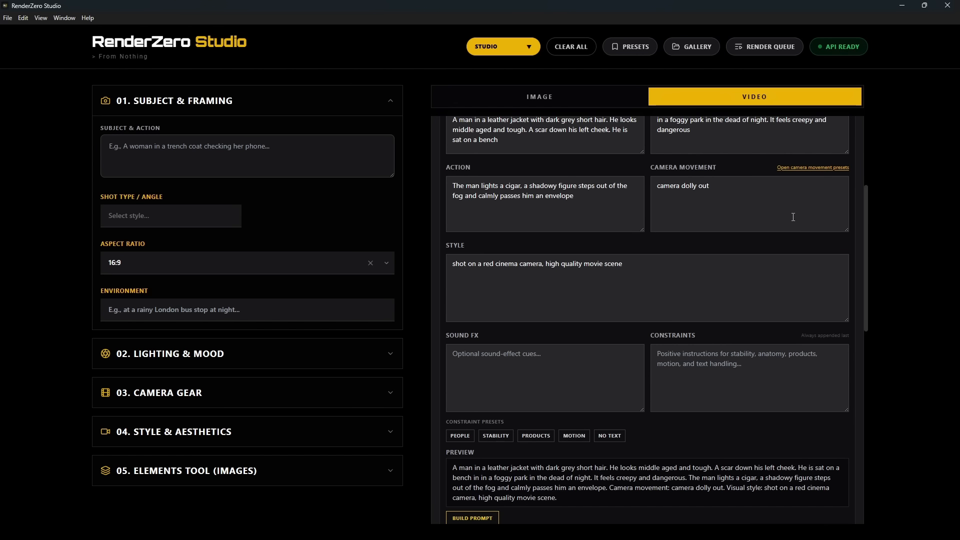
scroll(793, 217, up, 3)
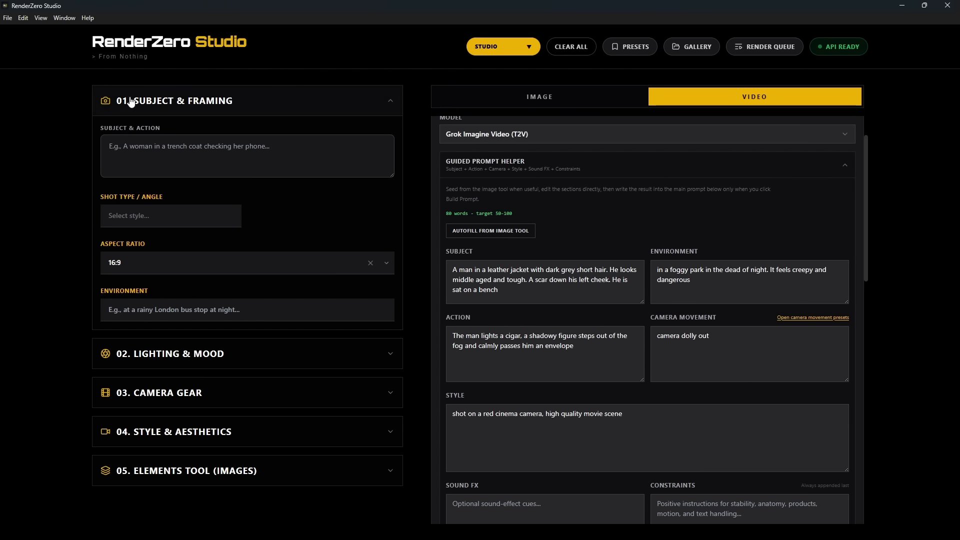
Step: Copy the Guided Prompt Helper's subject description into the image tool's Subject & Action field
drag(527, 294, 429, 254)
key(ctrl+c)
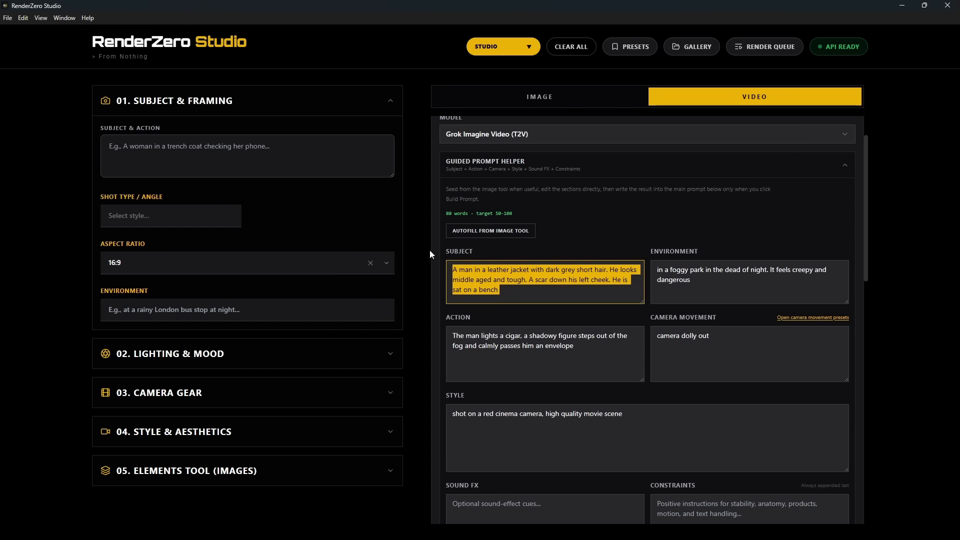
click(482, 165)
click(546, 102)
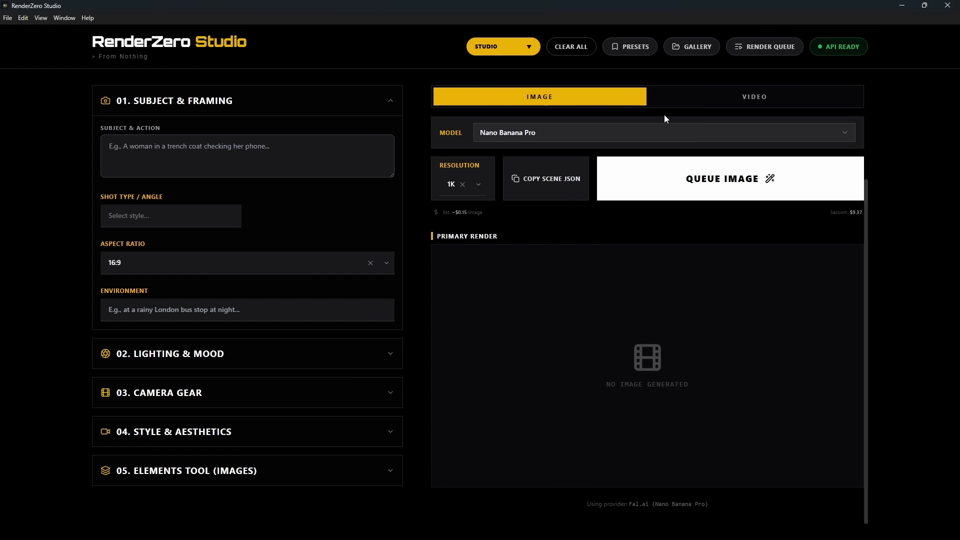
click(136, 155)
key(ctrl+v)
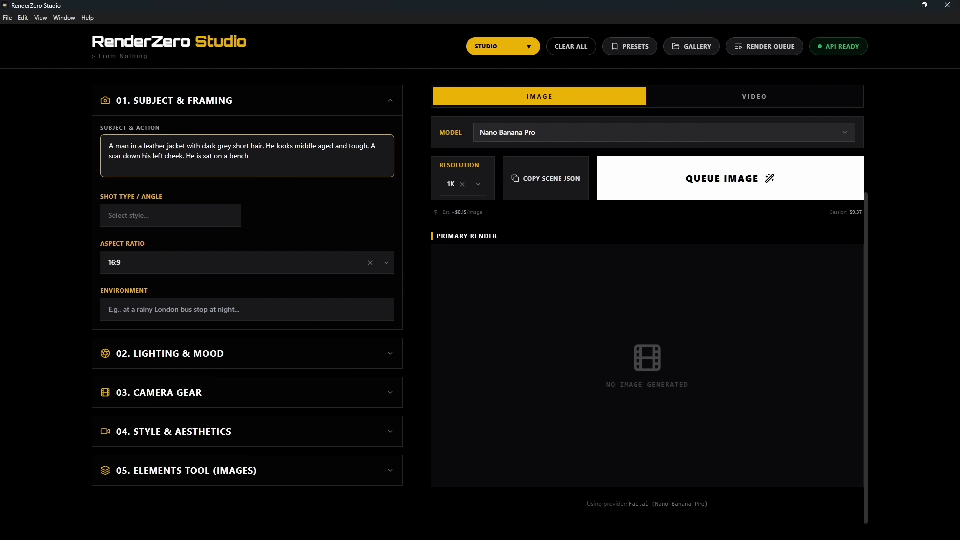
Step: Choose Medium shot, mark subject unaware of camera and enter environment "in a foggy park in the dead of night. It feels creepy and dangerous"
click(178, 216)
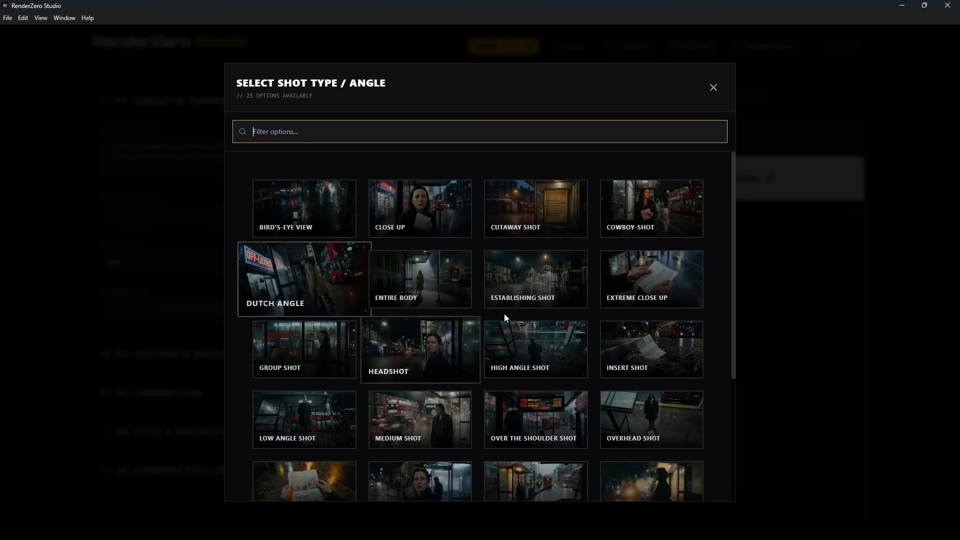
click(439, 422)
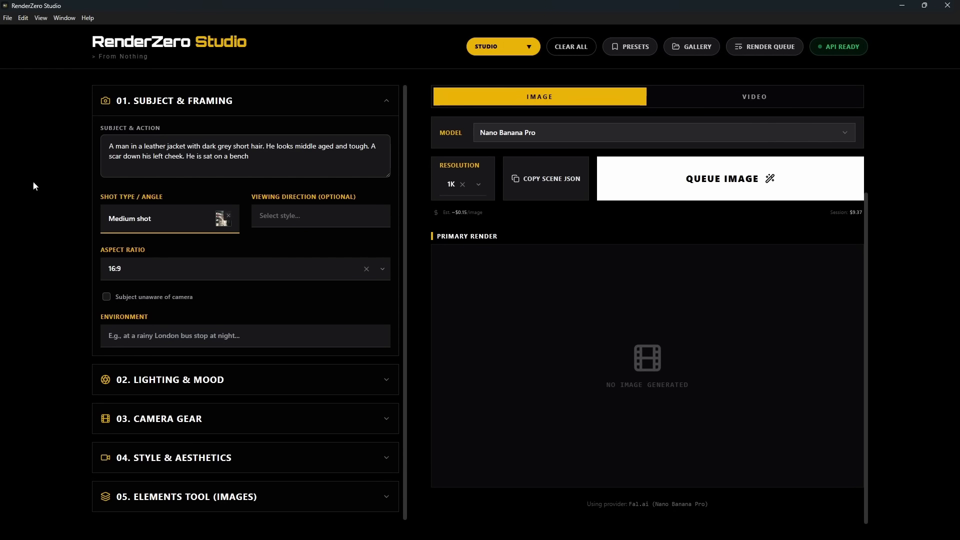
click(198, 335)
text(in a foggy park in the dead of night. It feels creepy and dangerous)
click(105, 298)
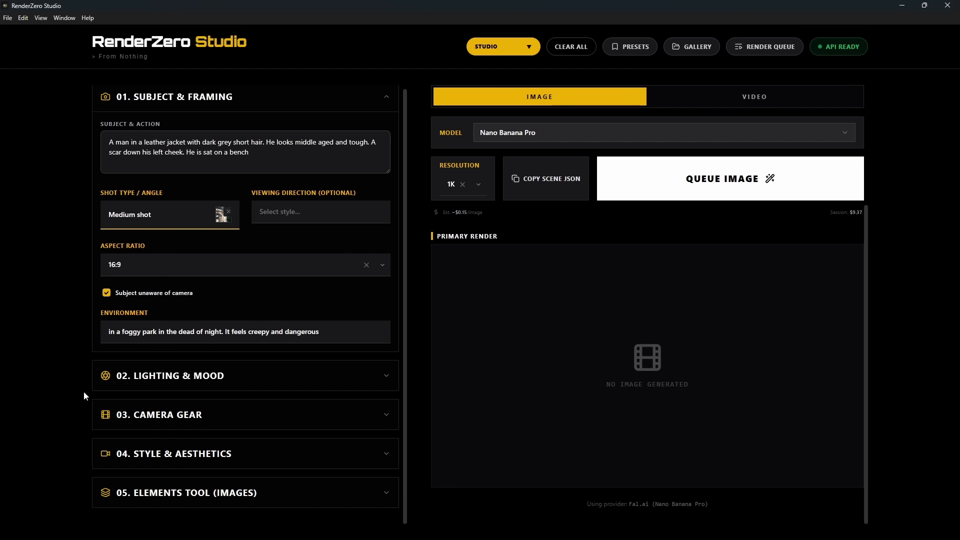
Step: Set the lighting source to Fog diffusion and the atmosphere / mood to "cinematic, mysterious, dangerous"
click(189, 375)
scroll(275, 280, down, 2)
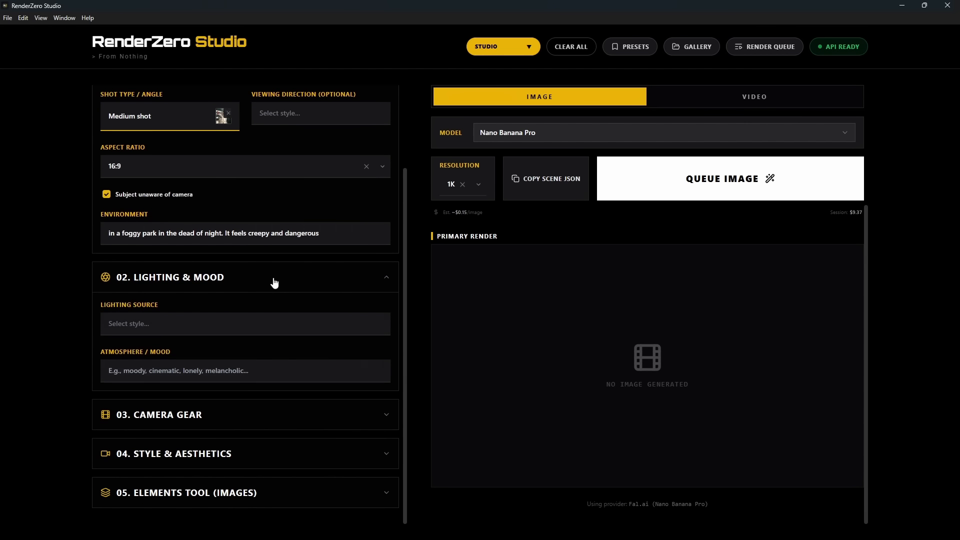
click(177, 330)
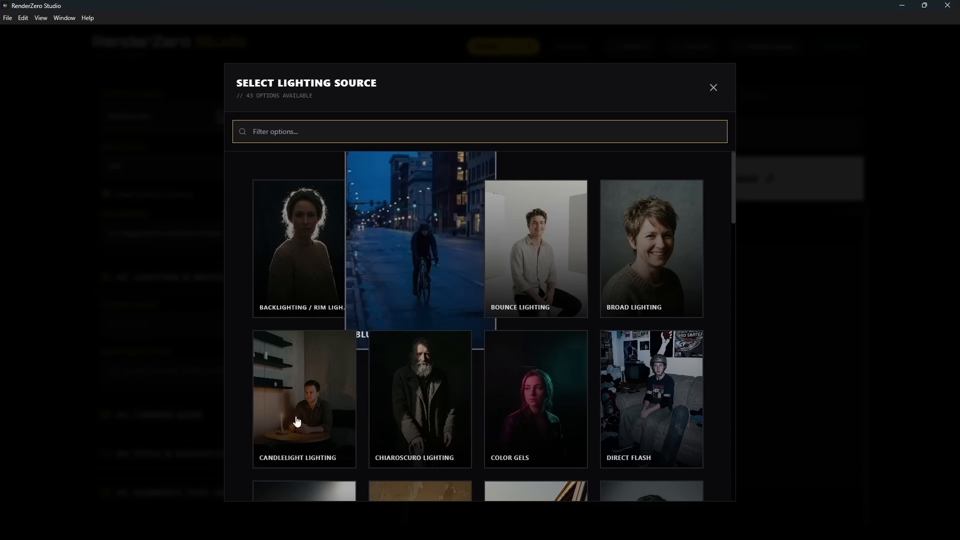
scroll(364, 448, down, 3)
scroll(470, 325, down, 3)
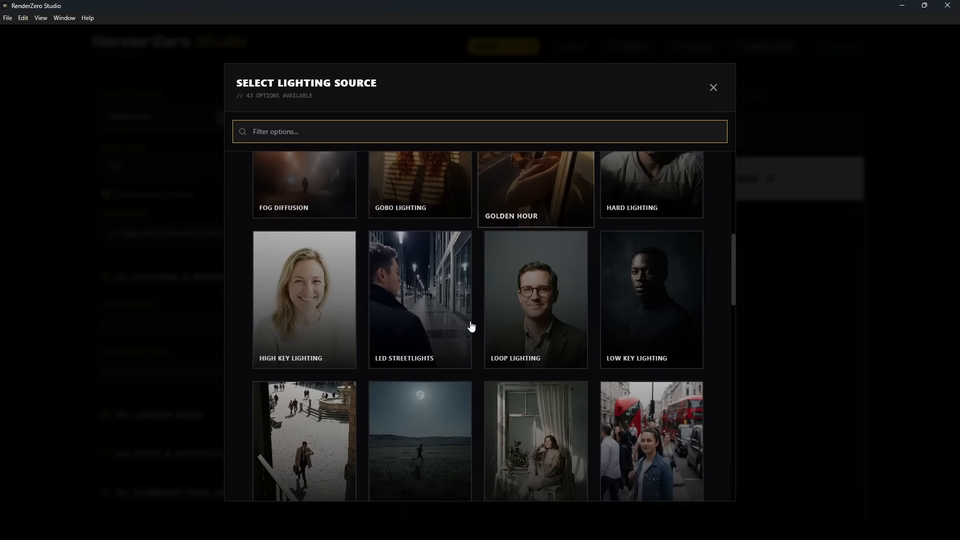
click(305, 215)
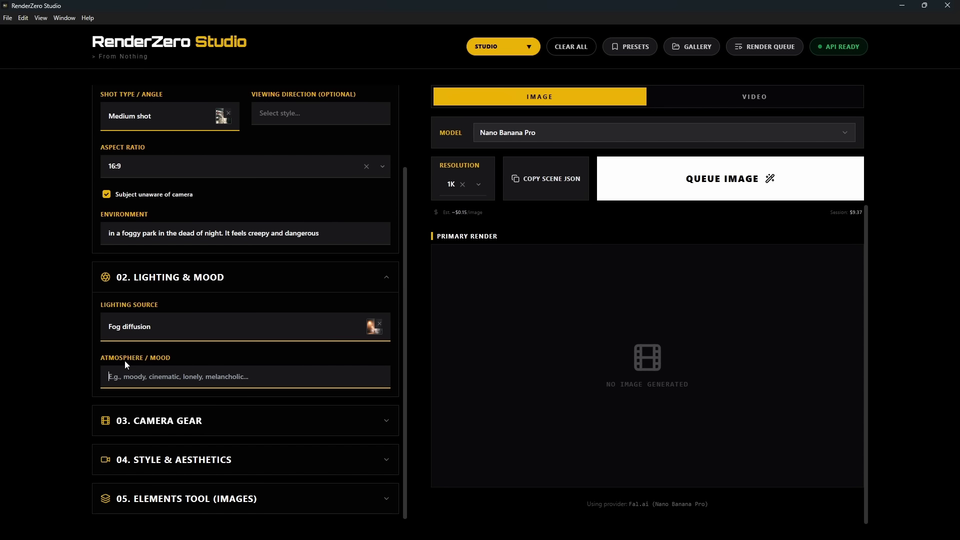
text(cinematic, mysterious)
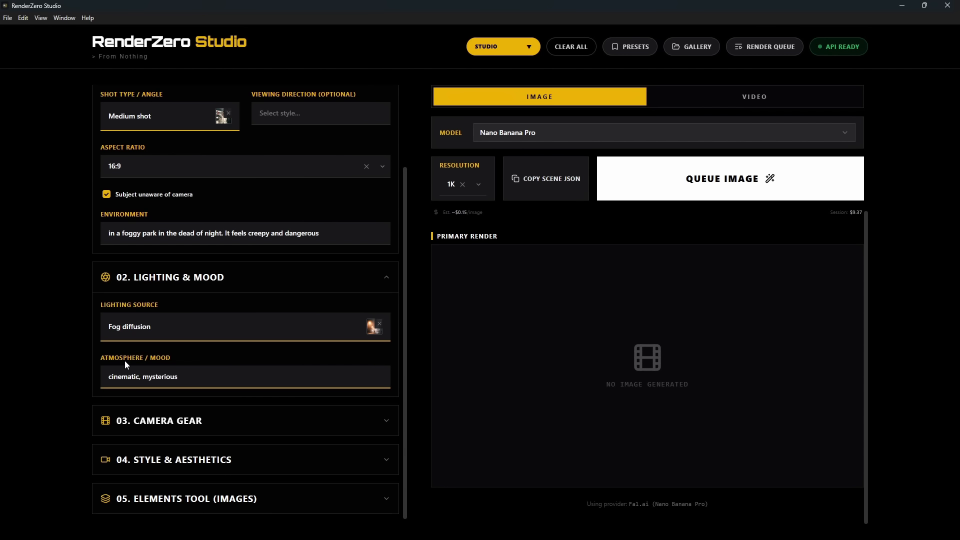
text(, dangerous)
Step: Set the camera body to Canon C500 and the focal length to 85mm Portrait in the camera gear
click(220, 424)
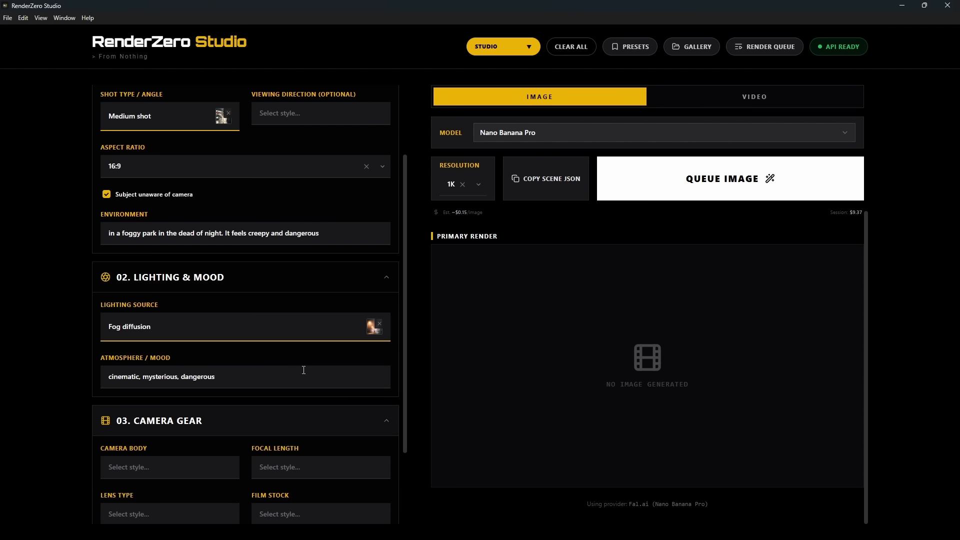
scroll(304, 370, down, 2)
click(168, 367)
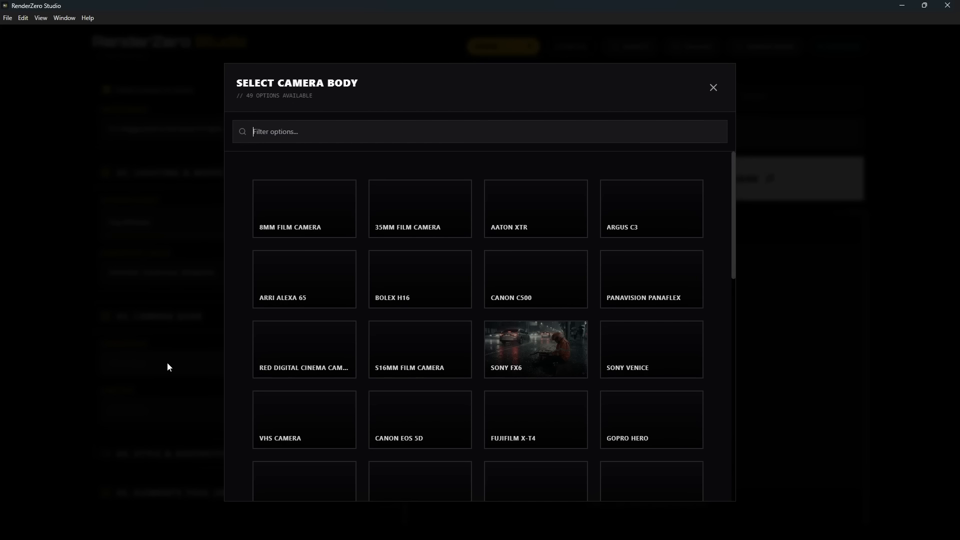
scroll(500, 300, down, 5)
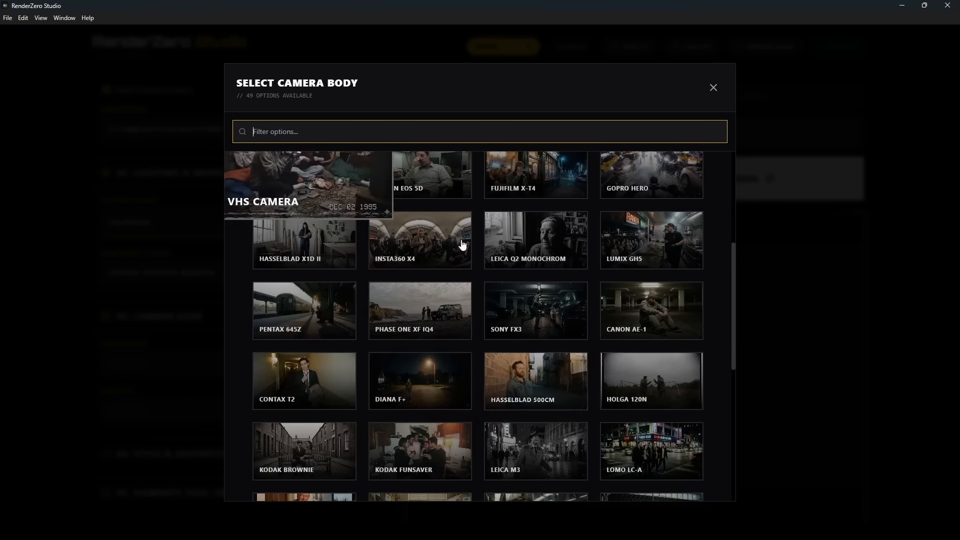
scroll(460, 241, up, 4)
click(535, 235)
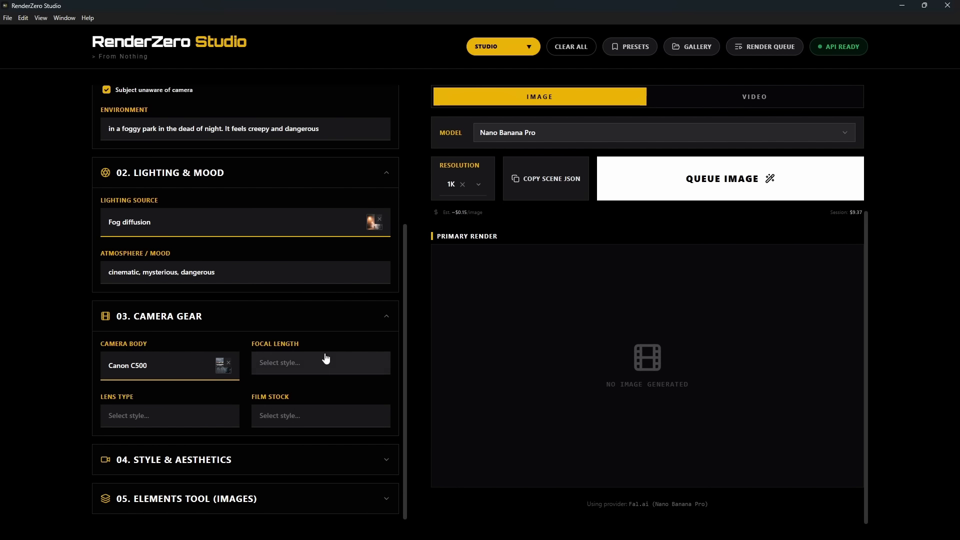
click(289, 365)
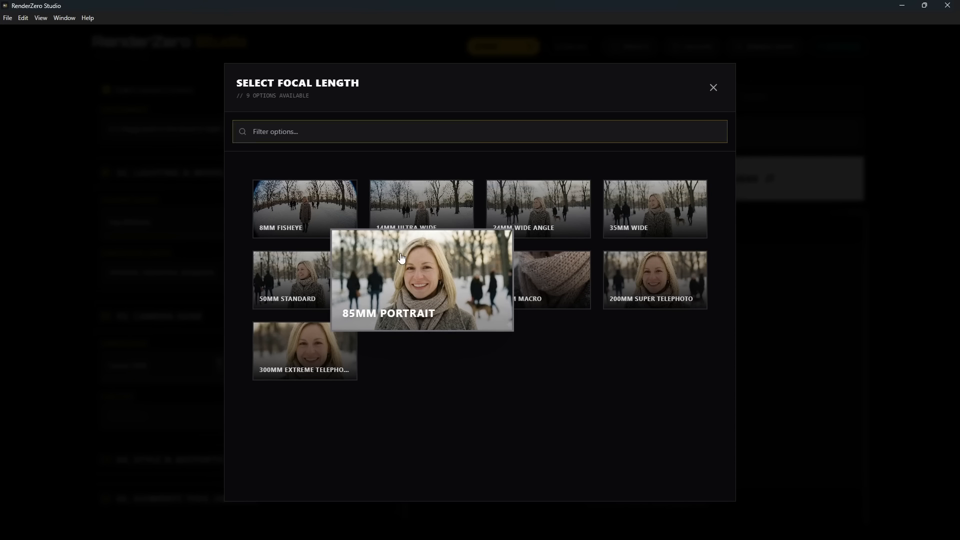
click(415, 258)
Step: Set the movie look / aesthetic to Joker in the style settings
click(230, 452)
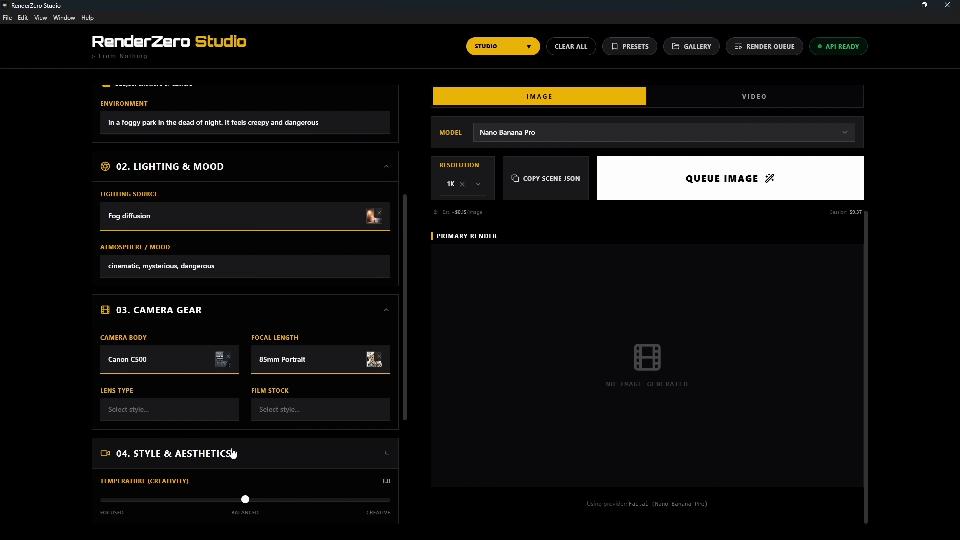
scroll(358, 304, down, 4)
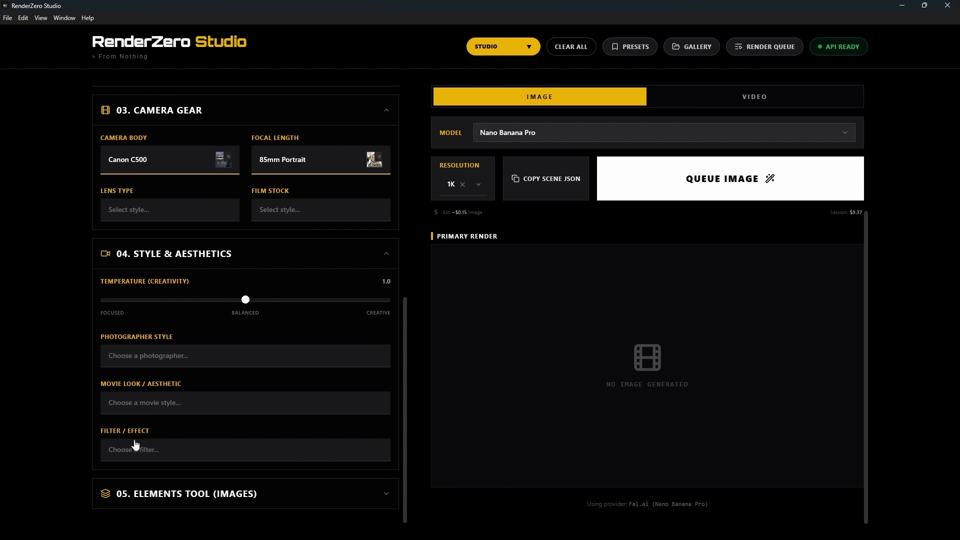
click(143, 406)
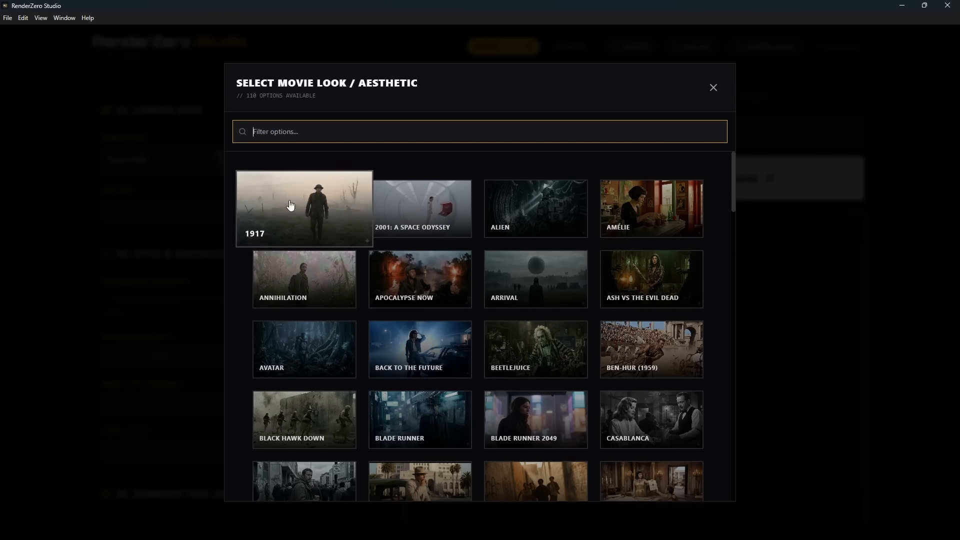
scroll(643, 236, down, 5)
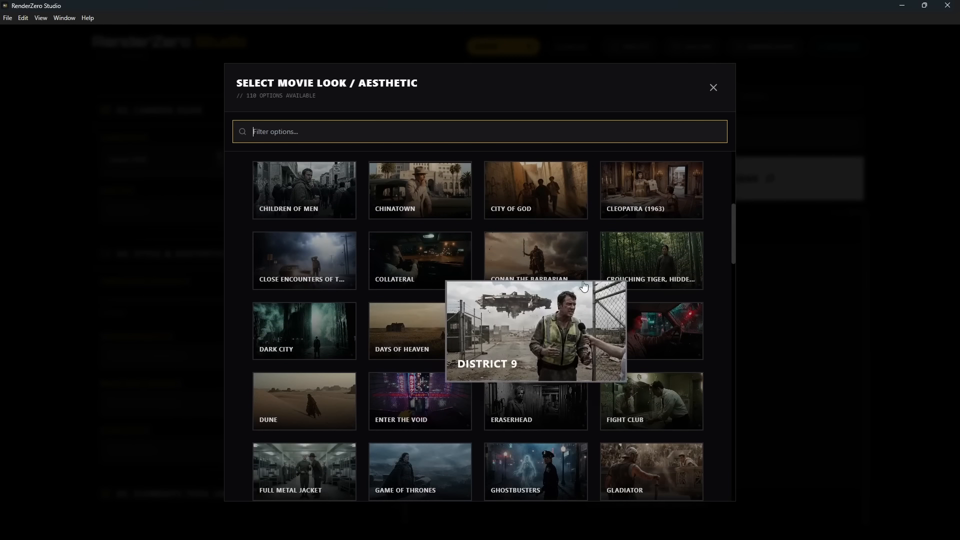
scroll(310, 320, down, 7)
click(299, 329)
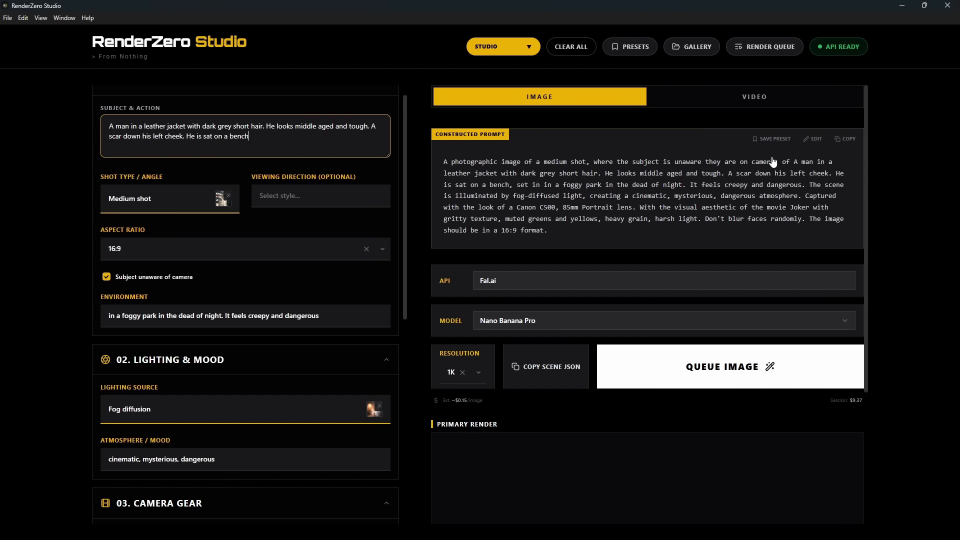
Step: Autofill the video Guided Prompt Helper from the image tool and review the filled sections and prompt preview
click(763, 97)
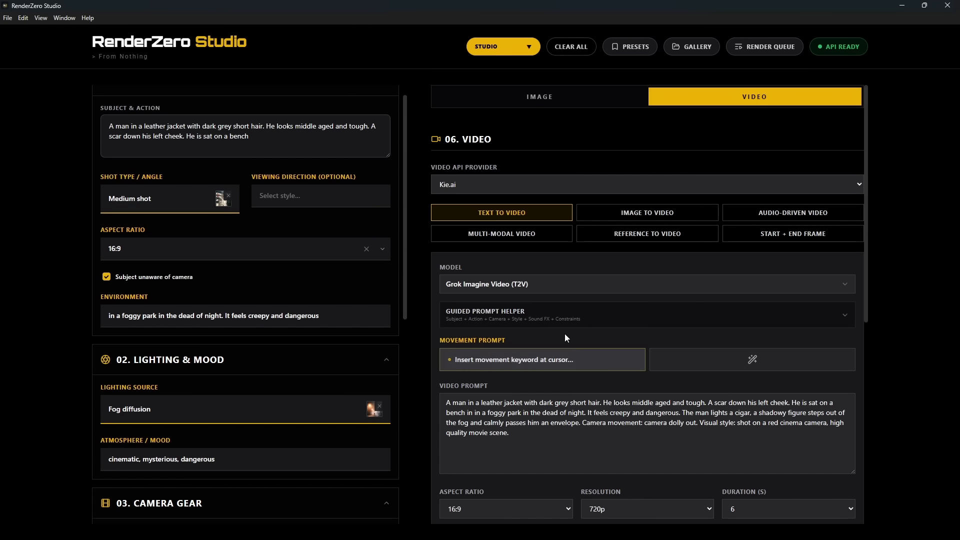
click(468, 313)
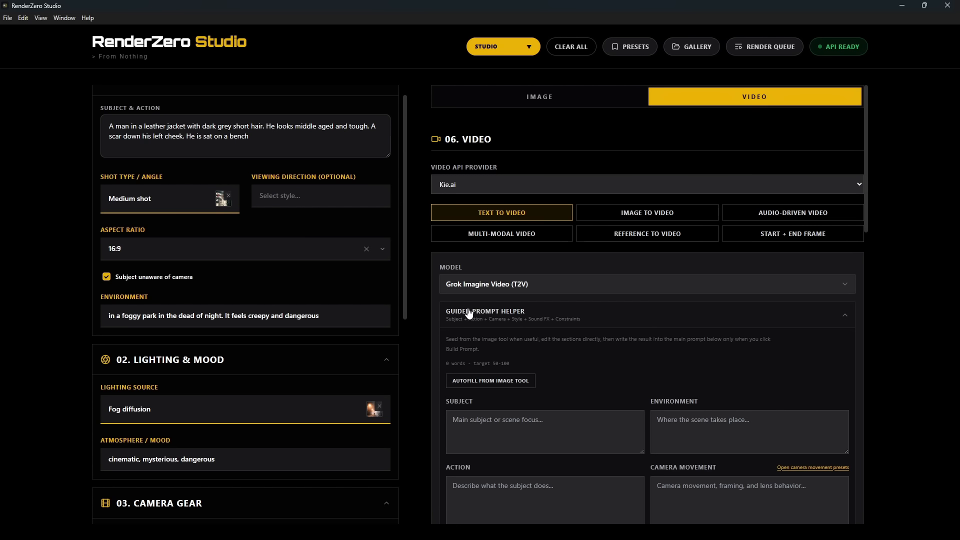
click(505, 382)
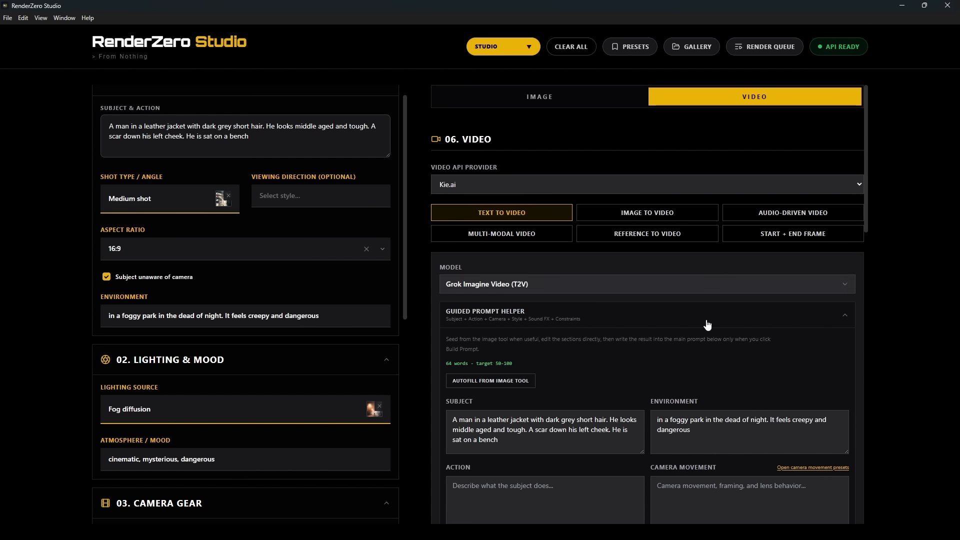
scroll(707, 325, down, 3)
scroll(638, 314, down, 3)
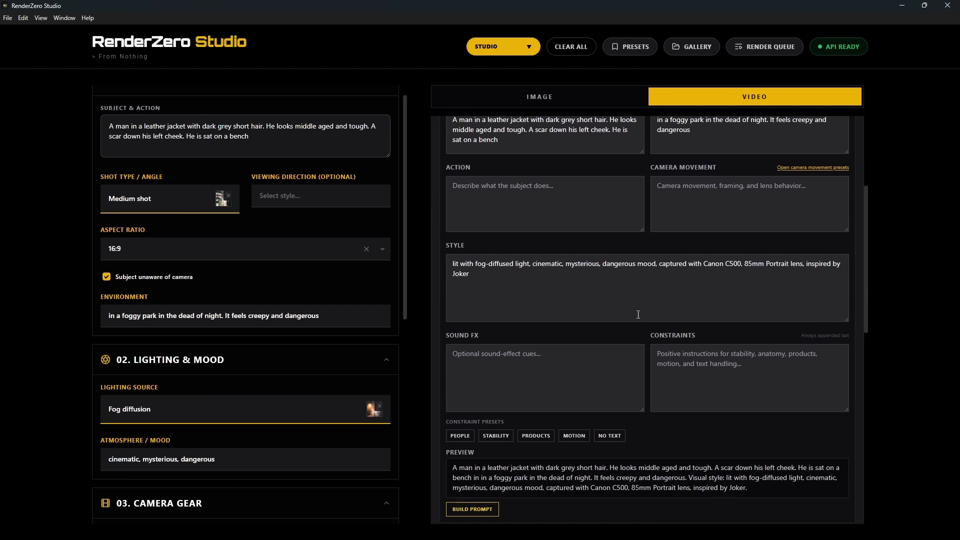
scroll(528, 417, down, 2)
scroll(536, 434, up, 5)
Step: Enter action "The man lights a cigar, a shadowy figure steps out of the fog and calmly passes him an envelope" and choose Dolly Out camera movement
click(533, 346)
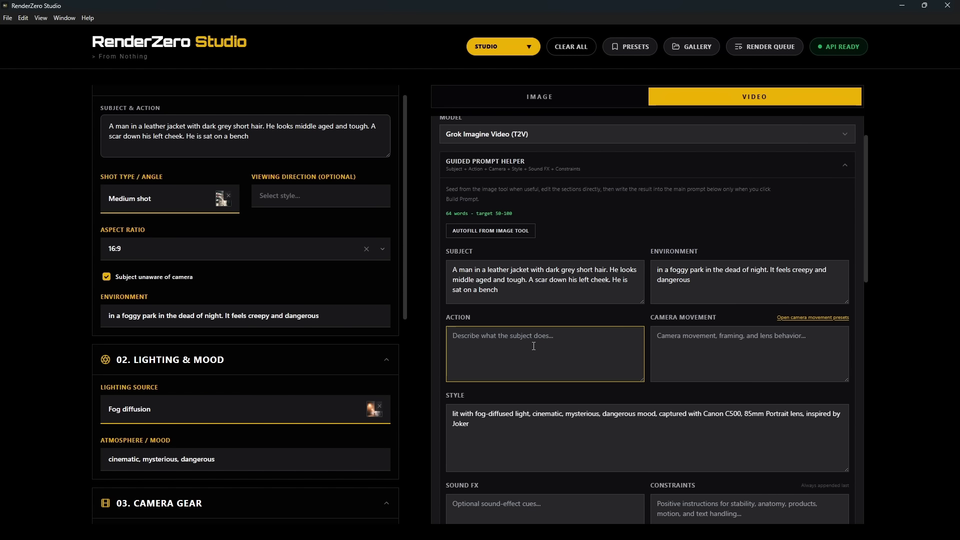
text(The man lights a cigar, a shadowy figure steps out of the fog and calmly passes him an envelope)
click(736, 344)
click(788, 318)
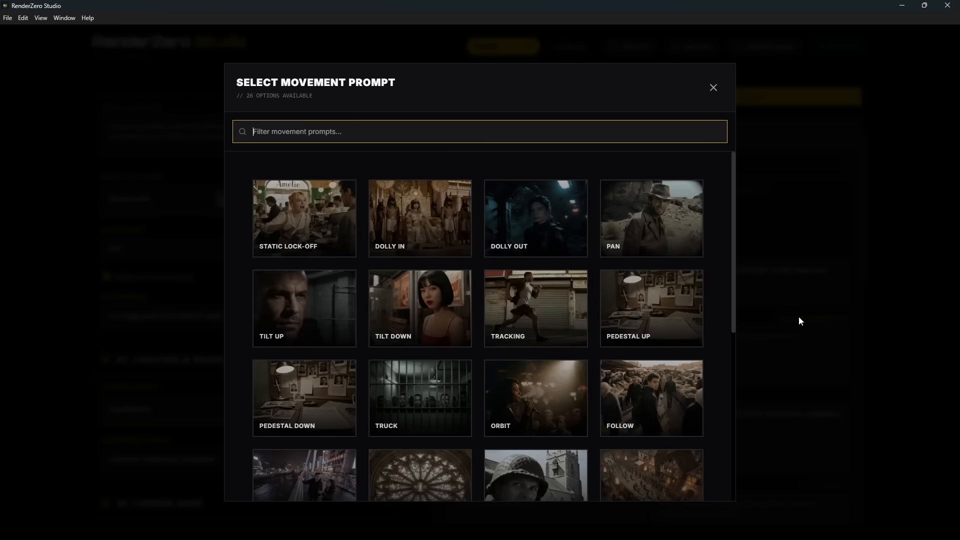
click(554, 206)
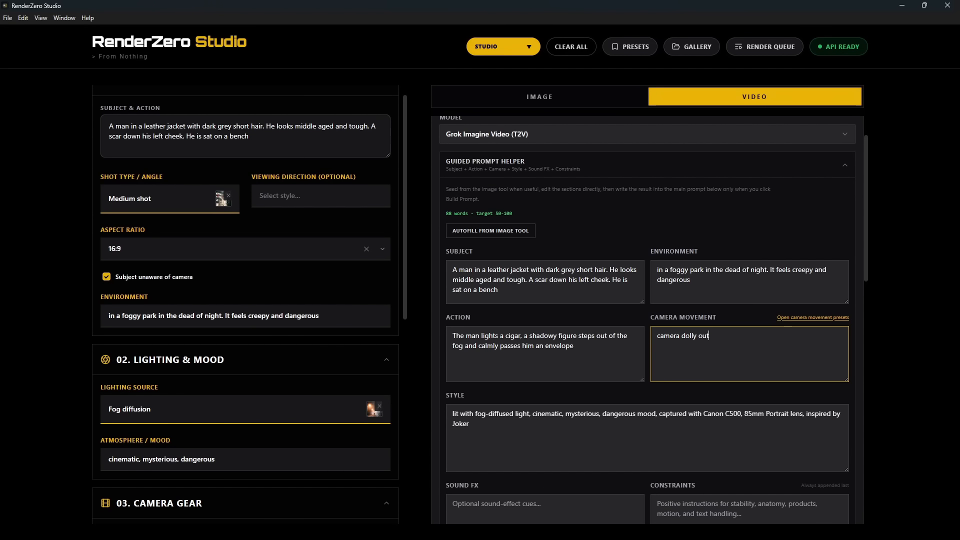
Step: Build the video prompt from the guided sections and compare it with the image tool's constructed prompt
scroll(652, 440, down, 10)
scroll(825, 240, up, 5)
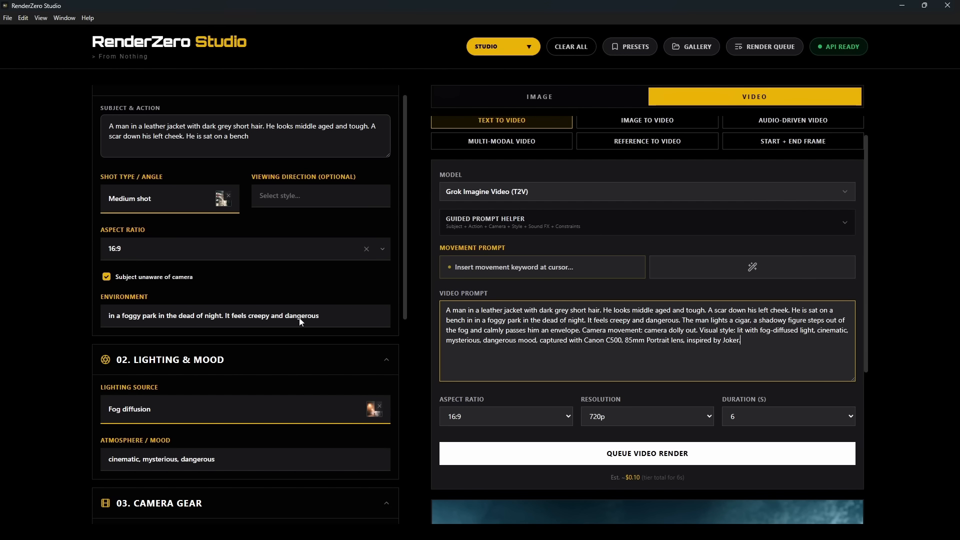
scroll(300, 322, up, 1)
scroll(488, 107, up, 3)
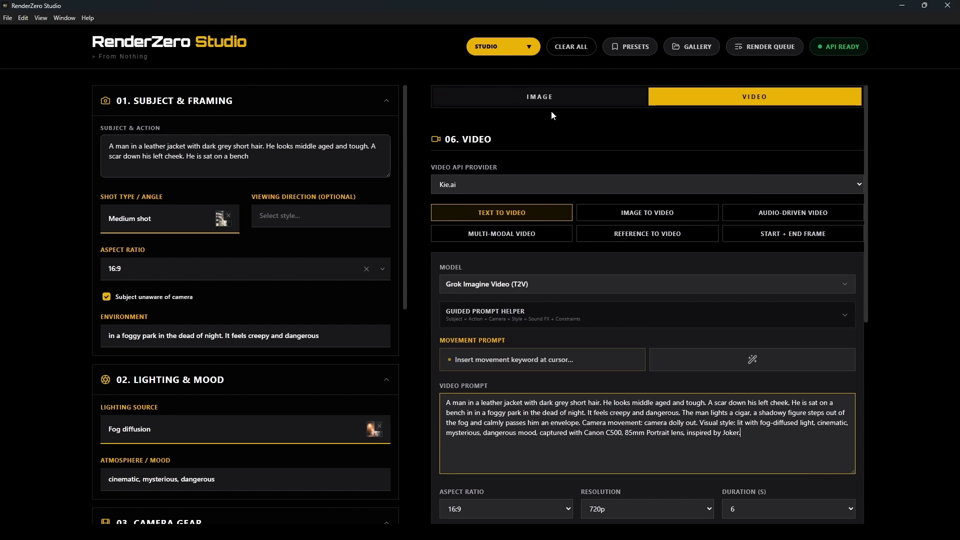
click(491, 98)
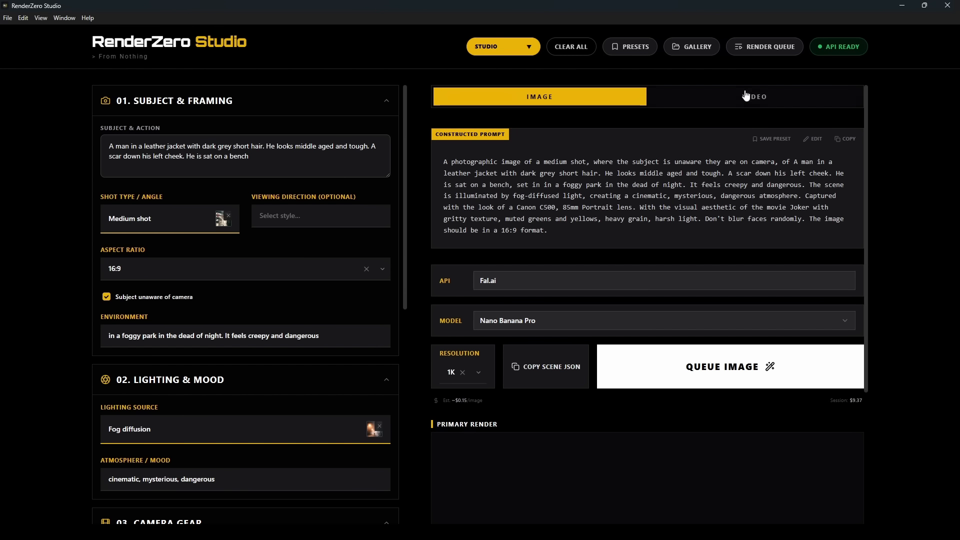
click(710, 97)
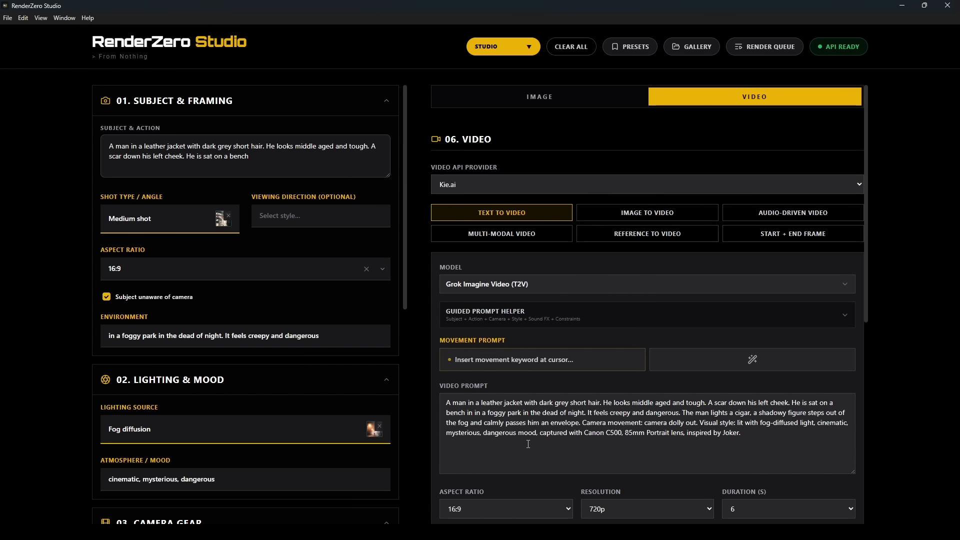
Step: Queue the video render with the rebuilt prompt and open the resulting clip in full screen
scroll(528, 444, down, 5)
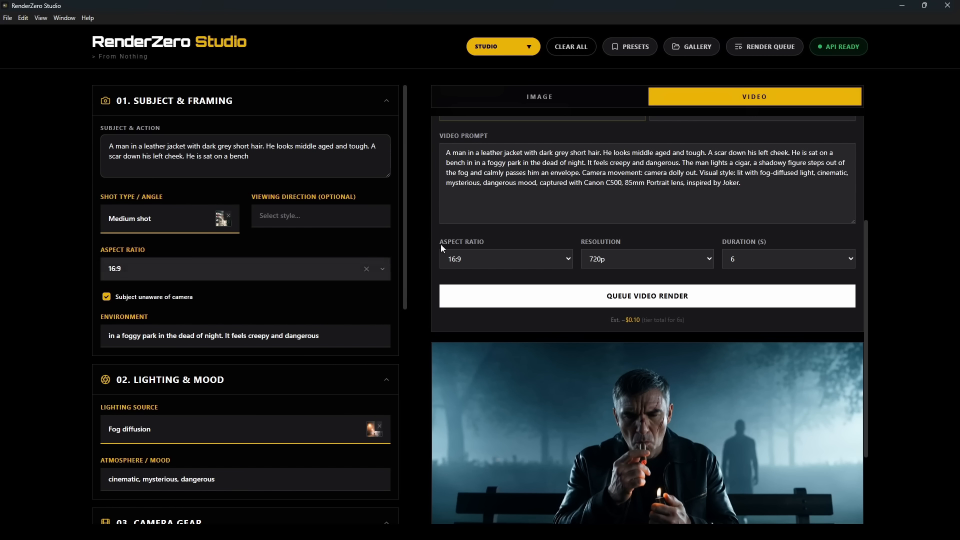
click(637, 297)
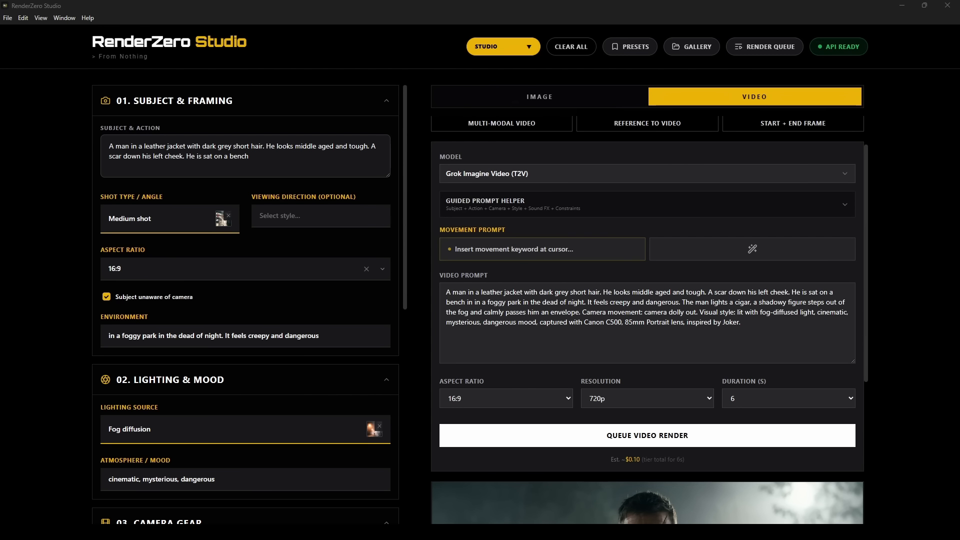
scroll(769, 265, down, 5)
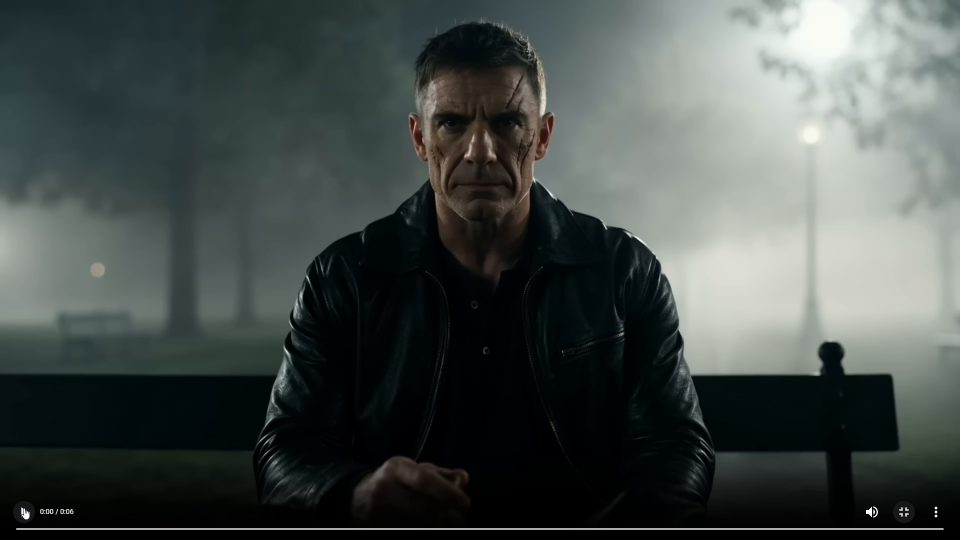
Step: Play the rendered clip of the man on the bench in full screen, and exit full screen after watching
click(827, 439)
click(25, 512)
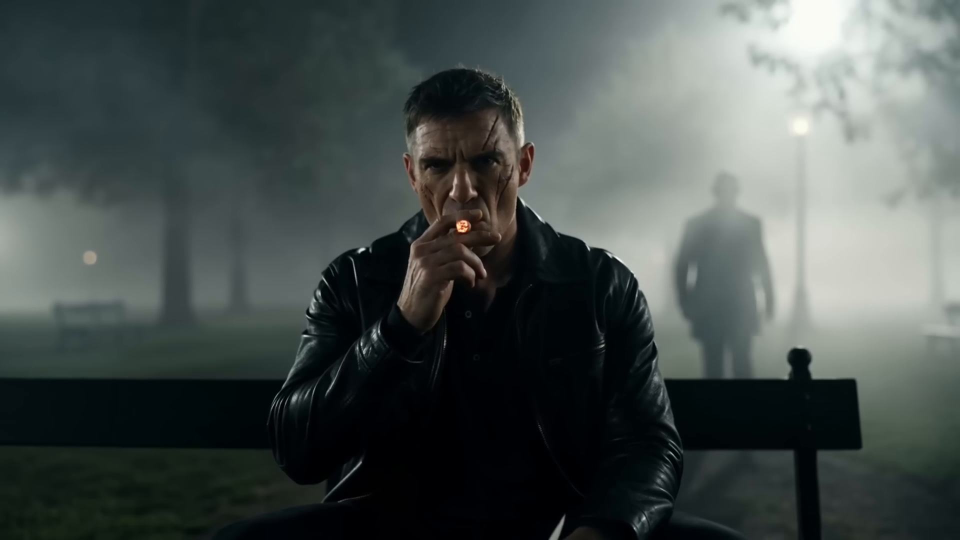
mouse_move(941, 60)
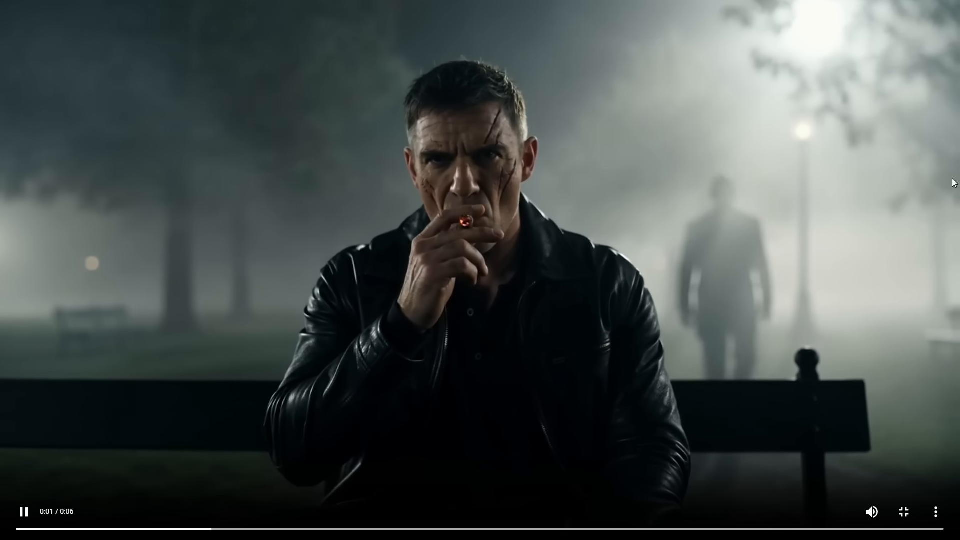
click(904, 512)
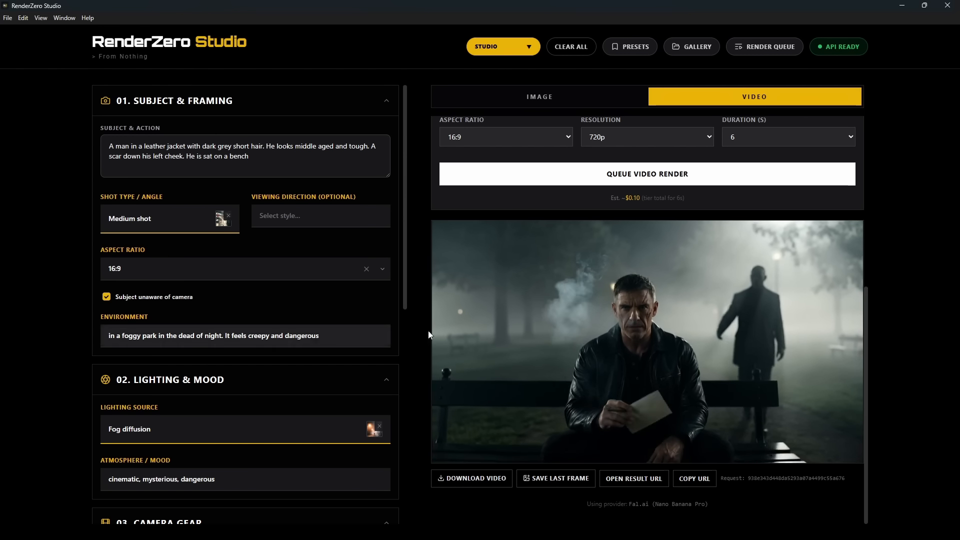
Step: Reopen the Guided Prompt Helper, prefix the action text with "Shot 1:", add a "Shot 2:" line below it, and build the video prompt
scroll(550, 348, up, 8)
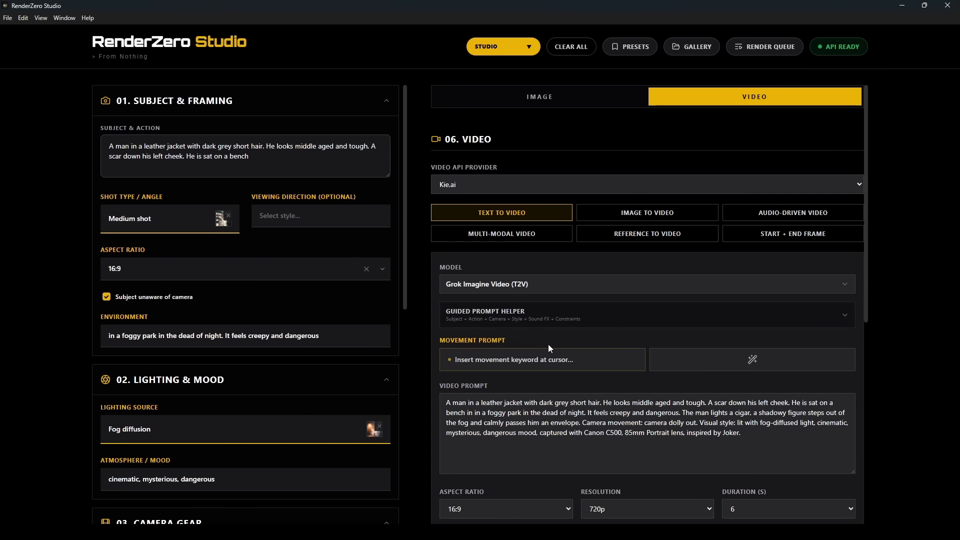
click(512, 320)
scroll(862, 459, down, 4)
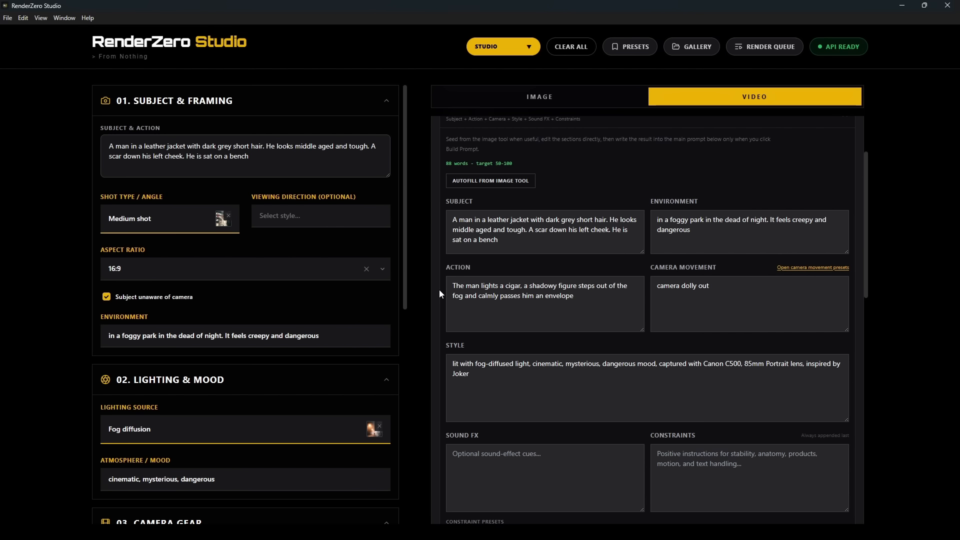
click(455, 285)
text(Shot)
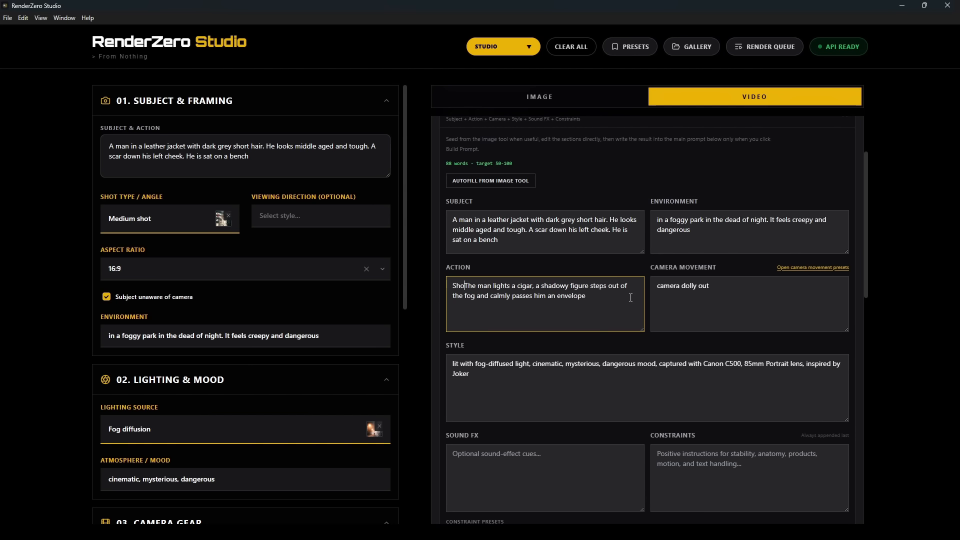
key(BackSpace)
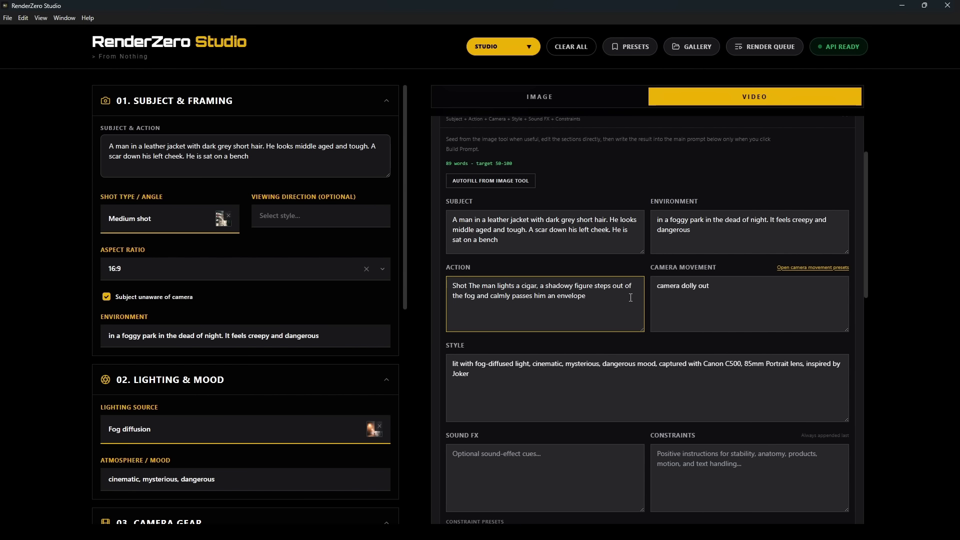
text(1:)
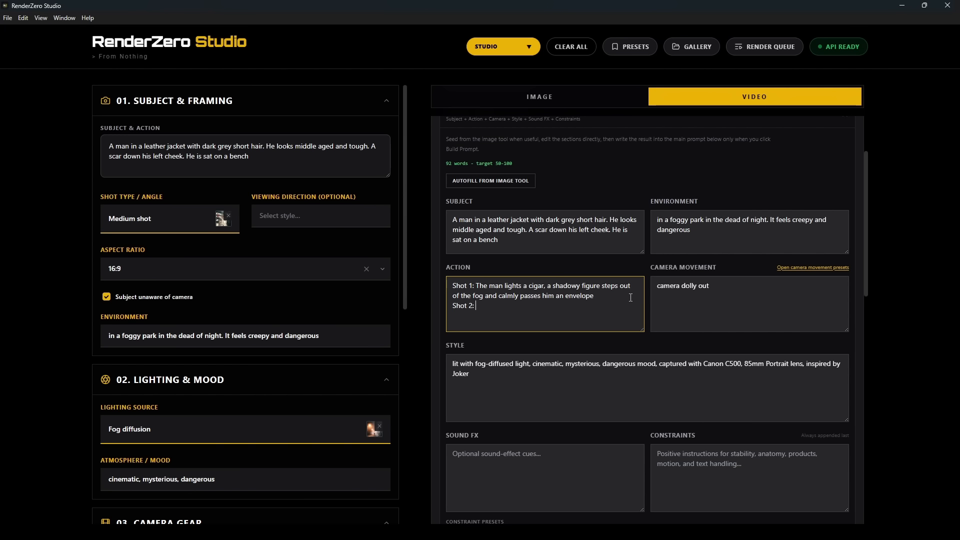
scroll(489, 294, down, 5)
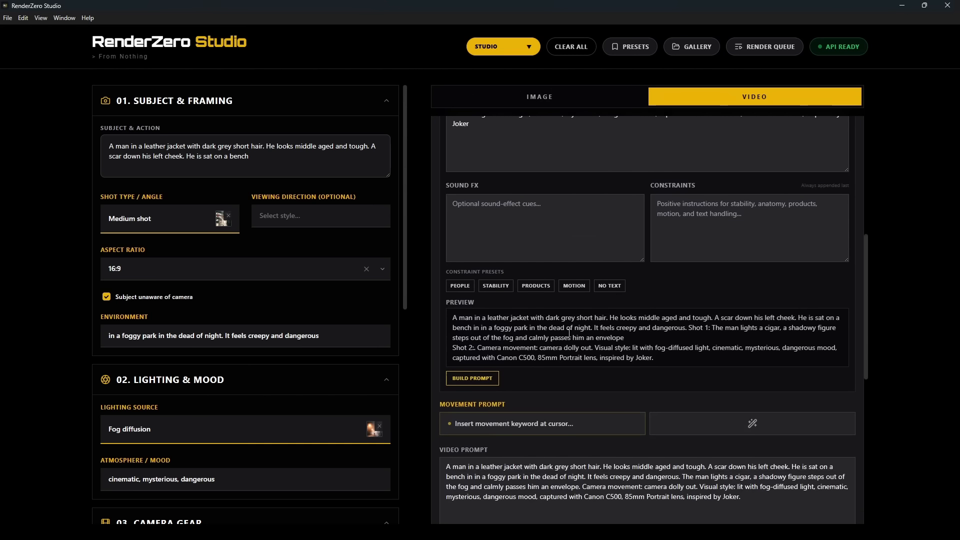
click(468, 382)
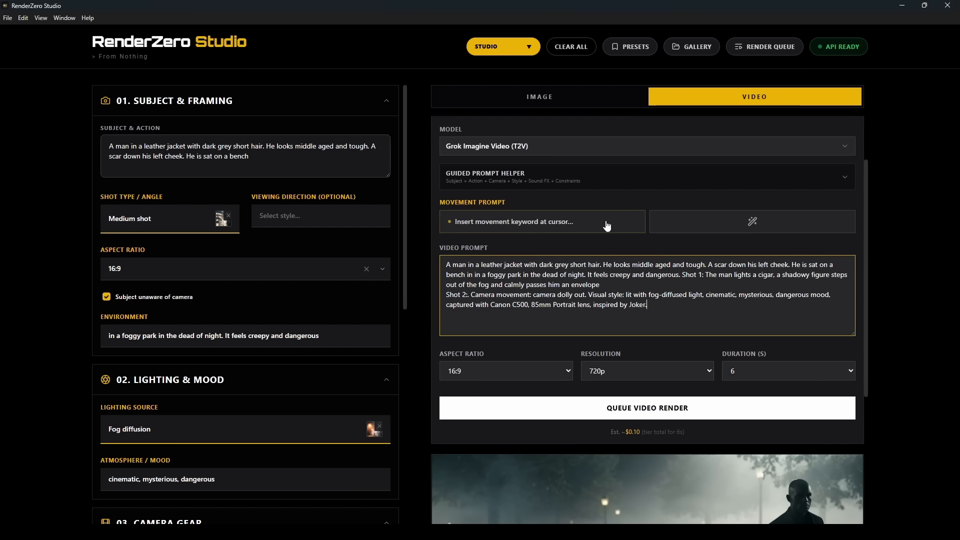